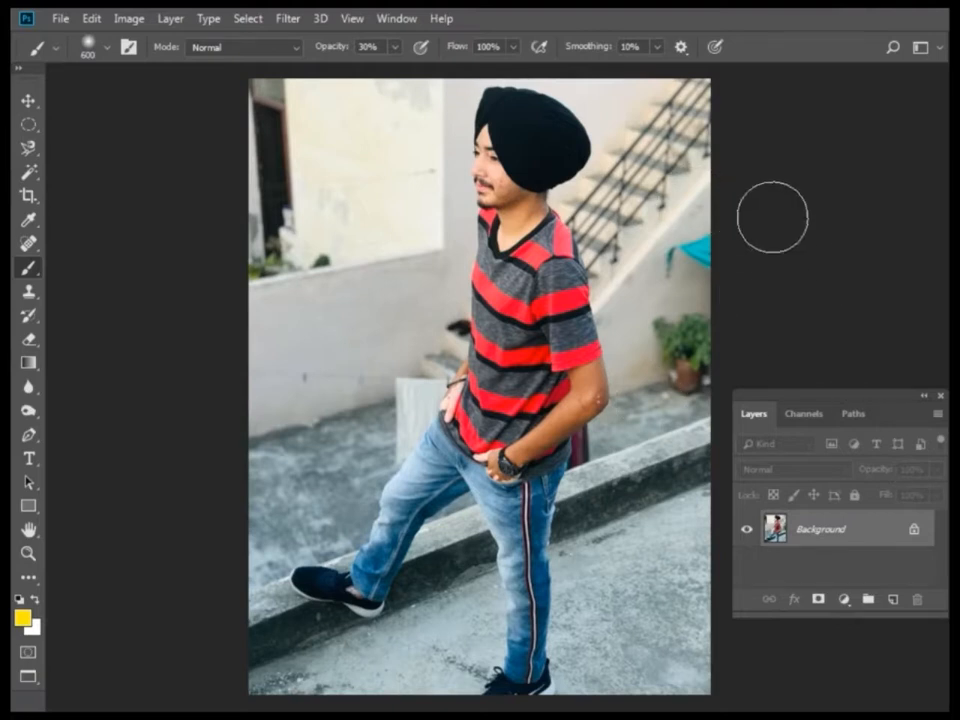
key(ctrl+plus)
key(ctrl+plus)
click(822, 260)
key(ctrl+minus)
key(ctrl+minus)
key(ctrl+minus)
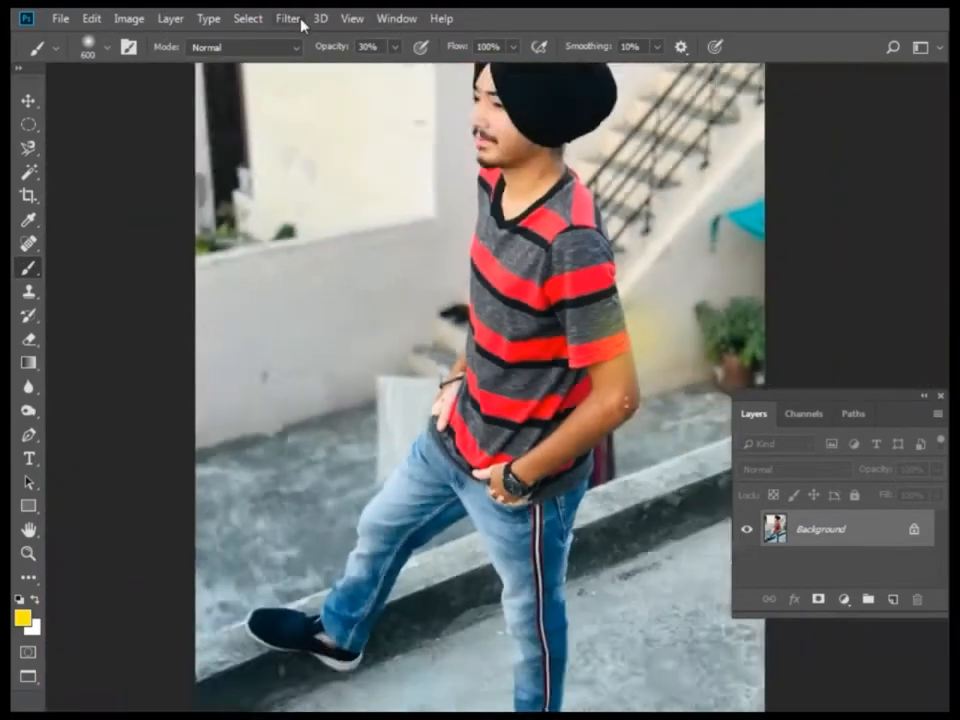
Start a Magnetic Lasso outline at the photo's left edge, tracing the ledge's upper edge, the raised shoe and the lower leg
drag(577, 450, 785, 245)
key(ctrl+plus)
key(ctrl+plus)
key(ctrl+plus)
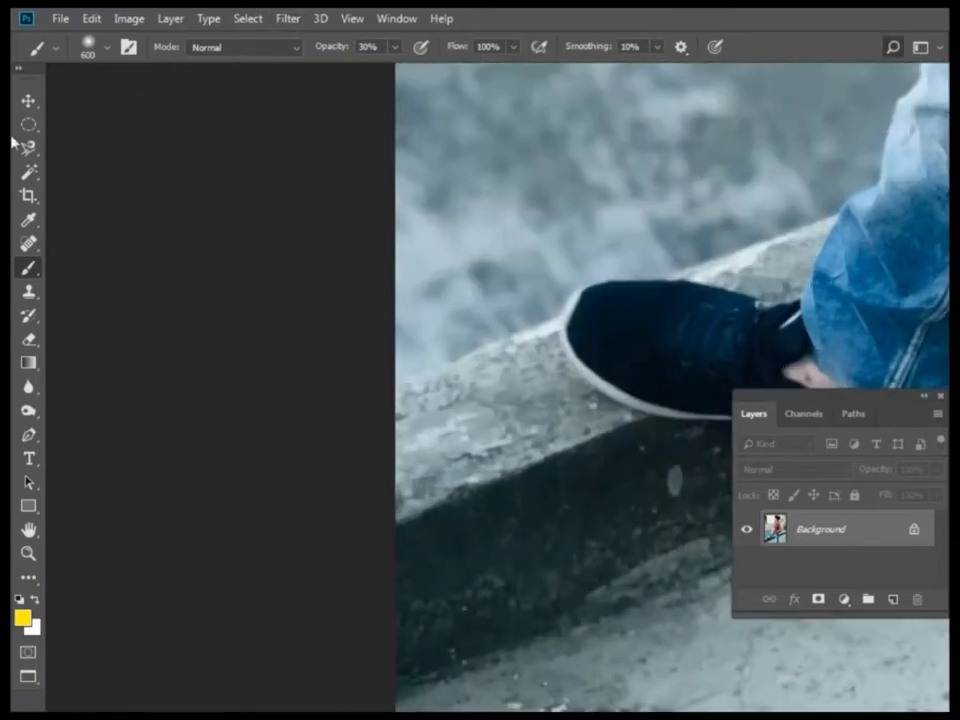
click(28, 149)
drag(527, 318, 307, 322)
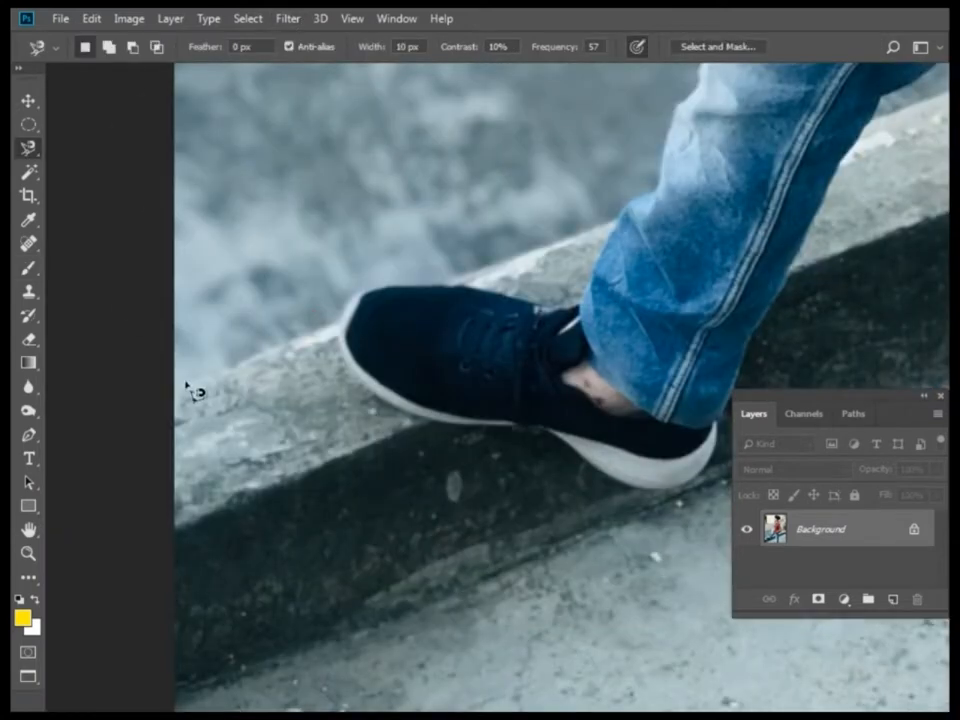
click(177, 390)
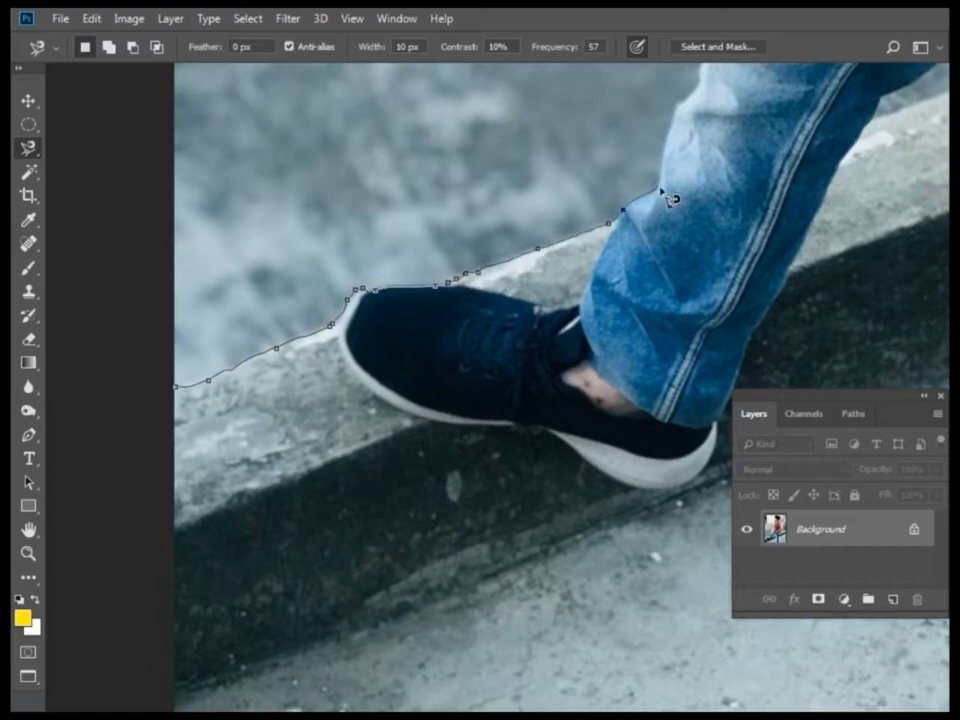
scroll(662, 195, up, 5)
Continue the Magnetic Lasso outline up the bent thigh, the pocketed hand and wrist, and the front of the striped shirt
drag(767, 141, 716, 281)
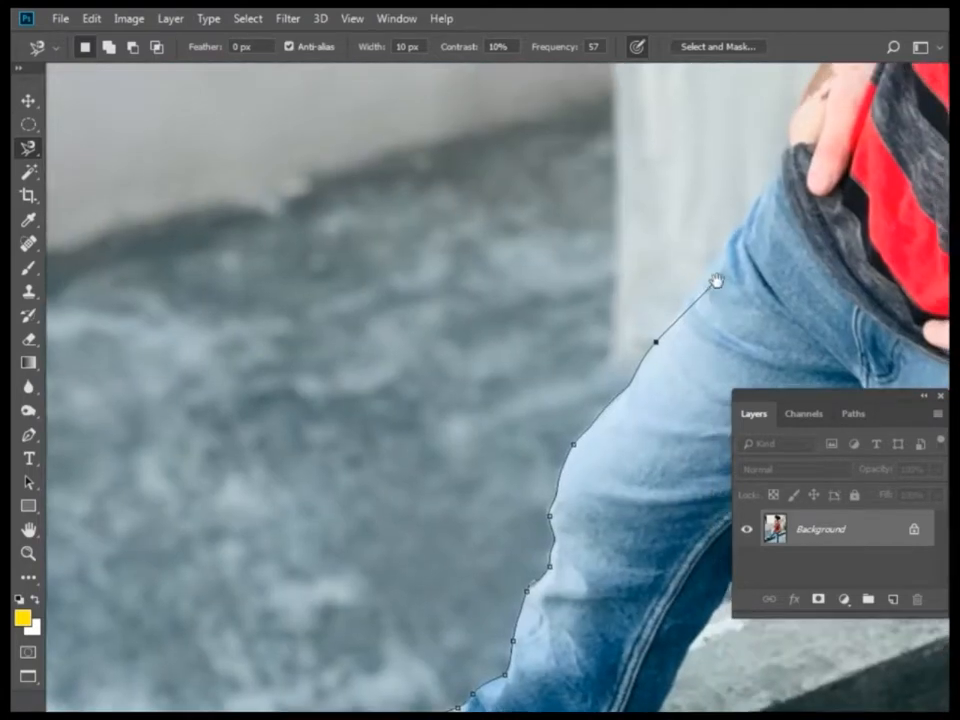
drag(783, 185, 684, 407)
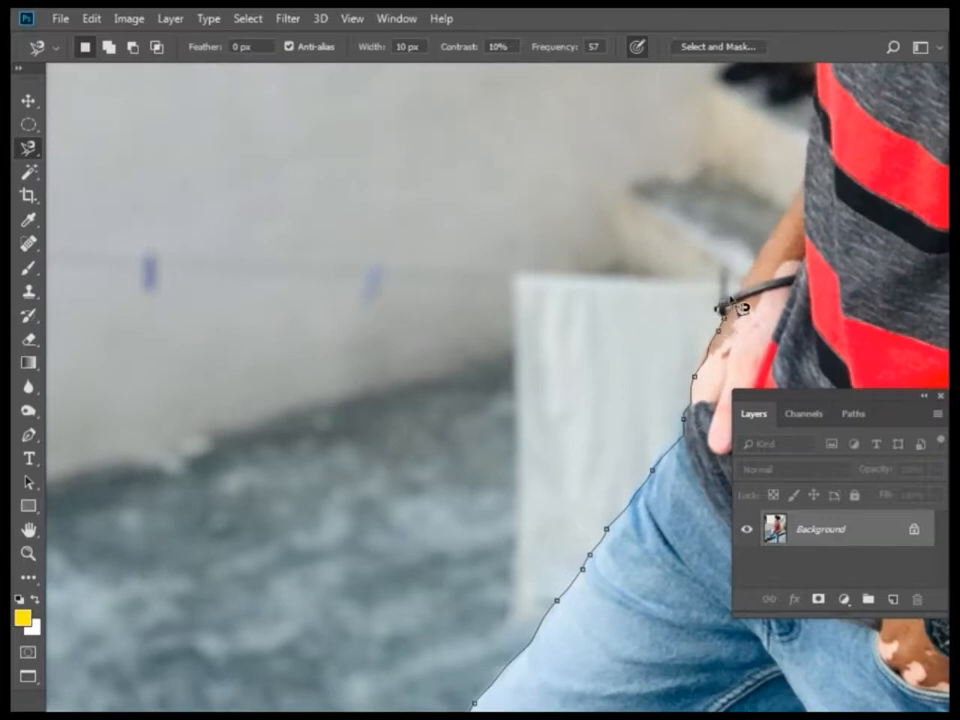
drag(800, 213, 625, 455)
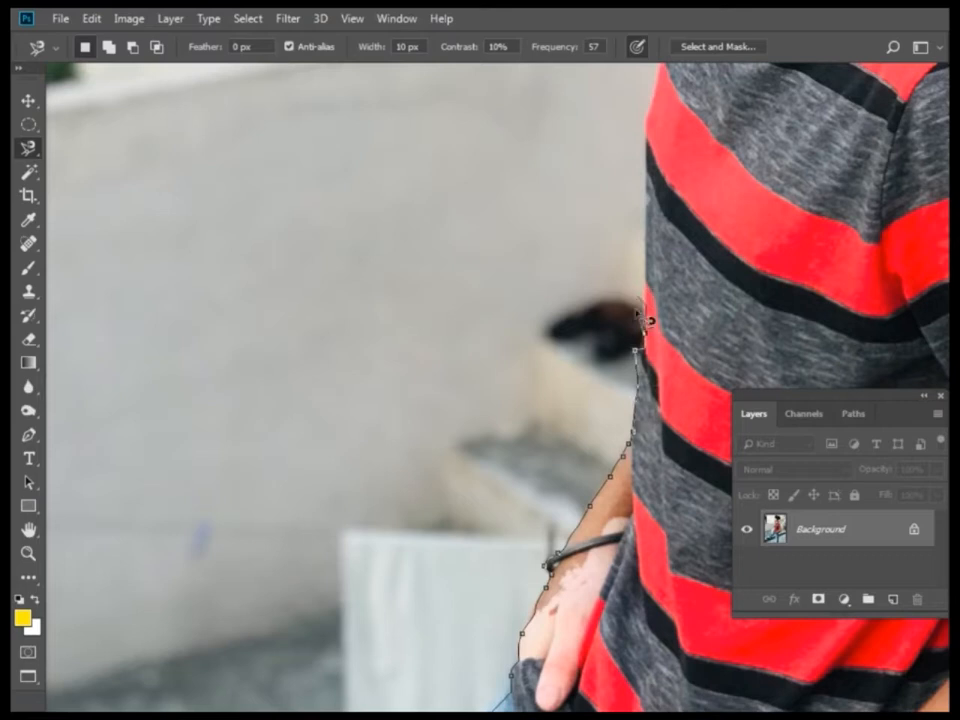
drag(651, 114, 548, 288)
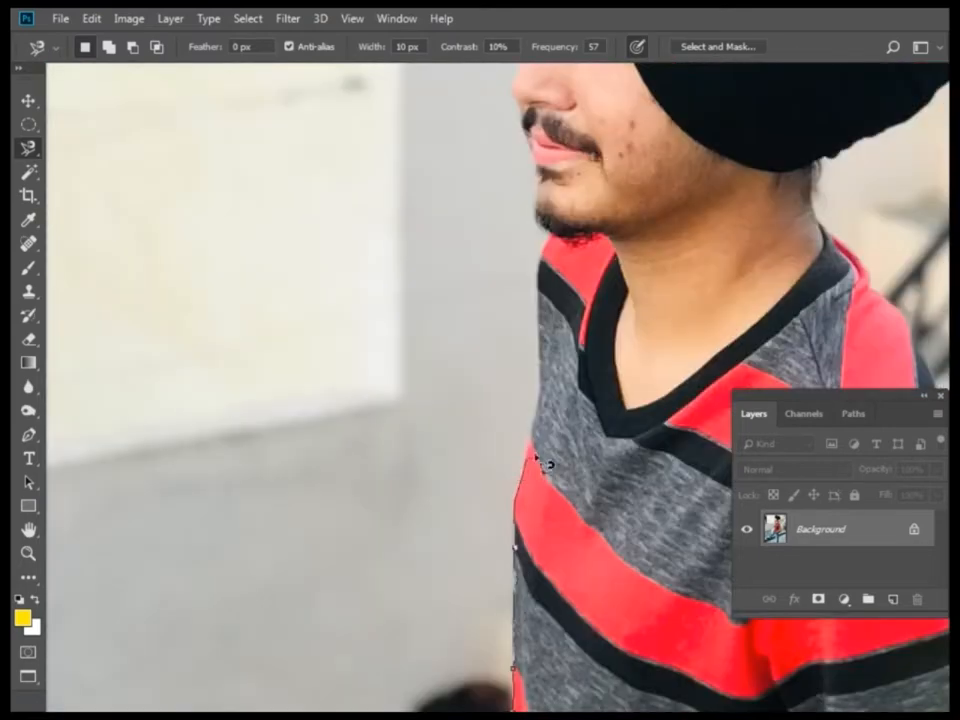
Trace the man's chin, lips, nose, eyelashes and forehead profile with the Magnetic Lasso
drag(520, 131, 643, 388)
scroll(627, 321, up, 3)
drag(624, 434, 398, 418)
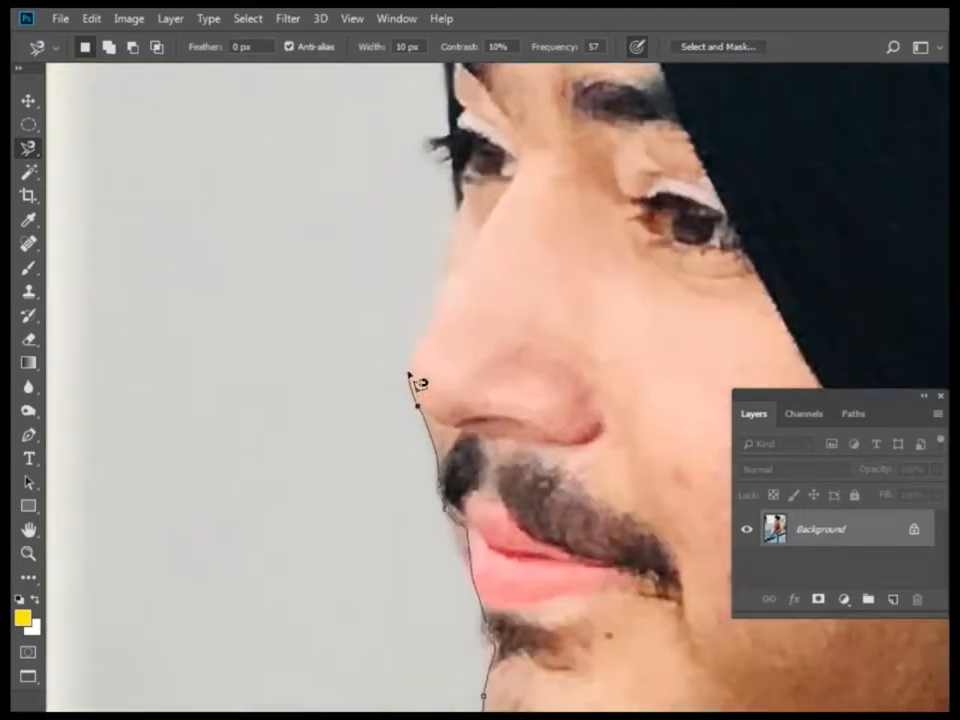
drag(447, 300, 462, 232)
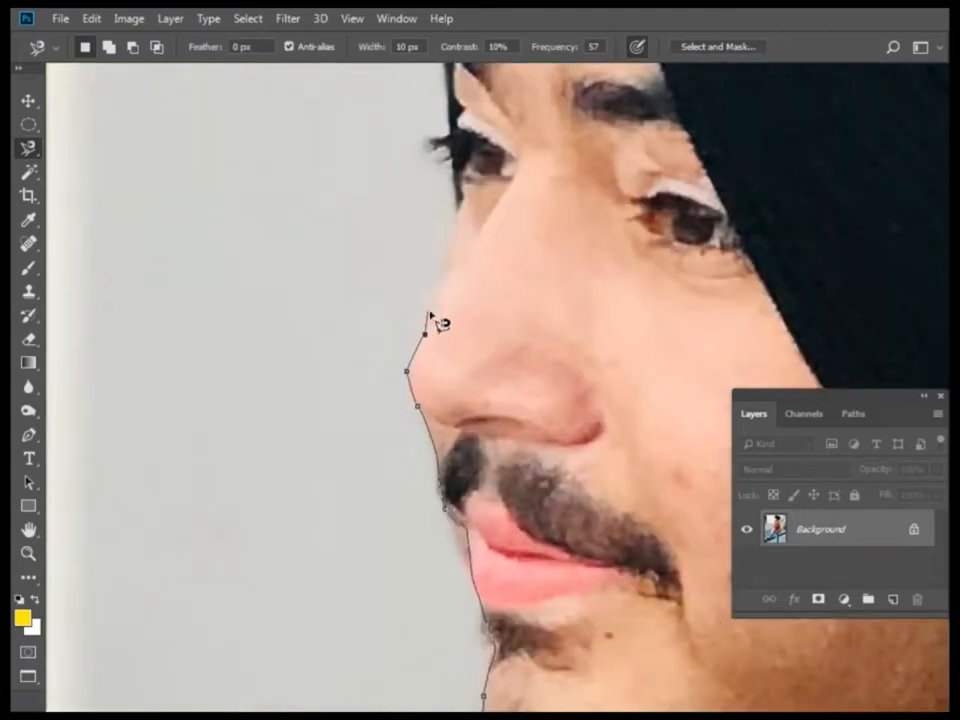
mouse_move(430, 315)
mouse_down()
mouse_move(450, 246)
mouse_move(484, 328)
mouse_up()
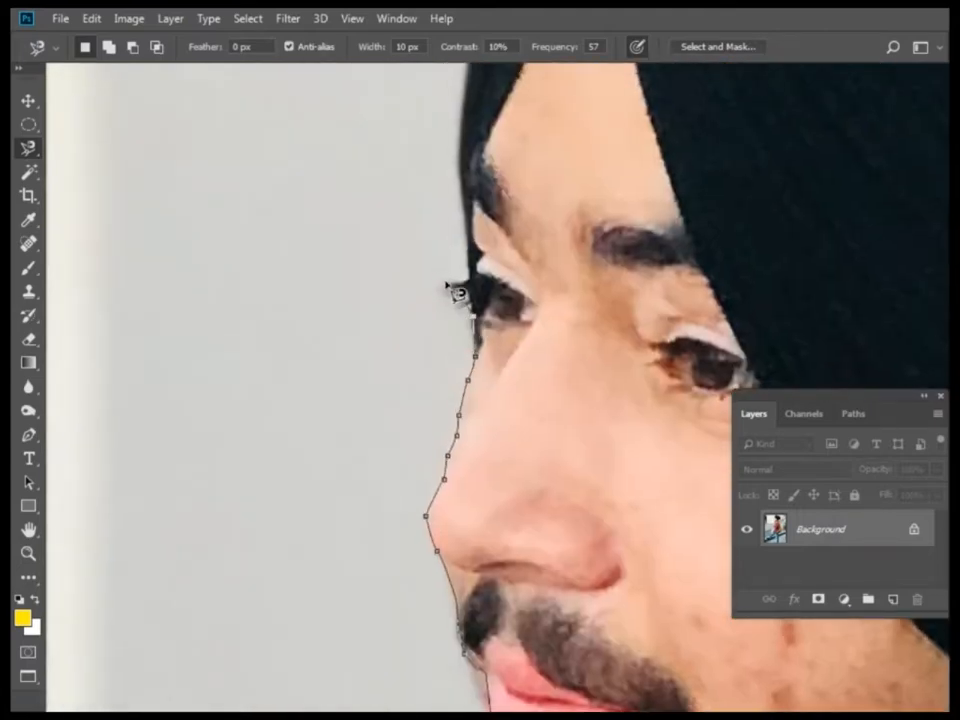
drag(459, 131, 495, 469)
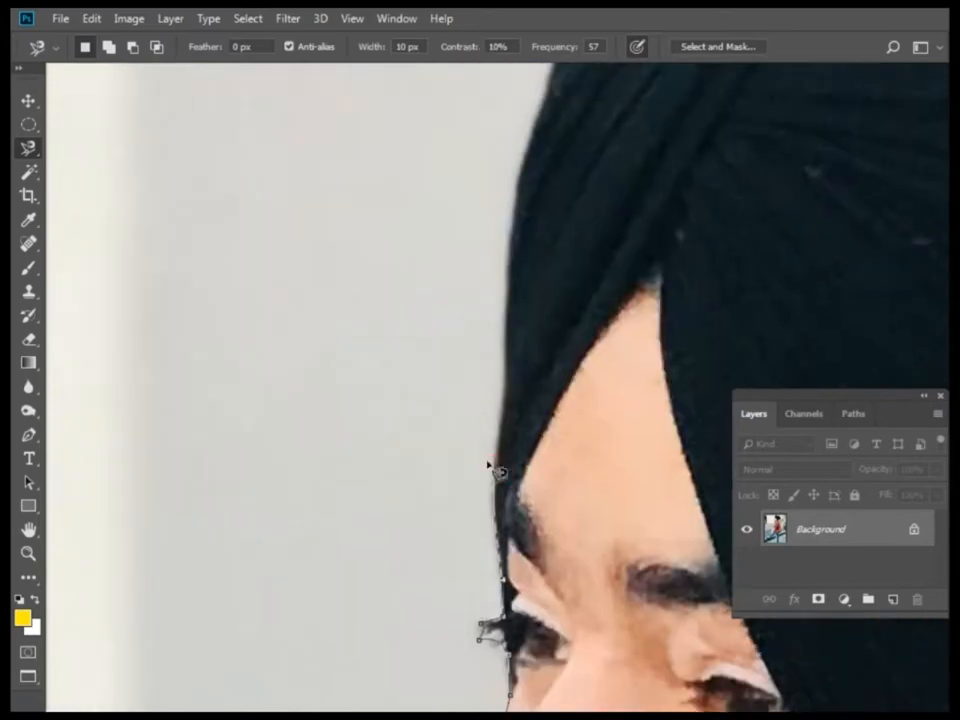
Extend the Magnetic Lasso outline around the front, top and back of the black turban
drag(527, 208, 463, 522)
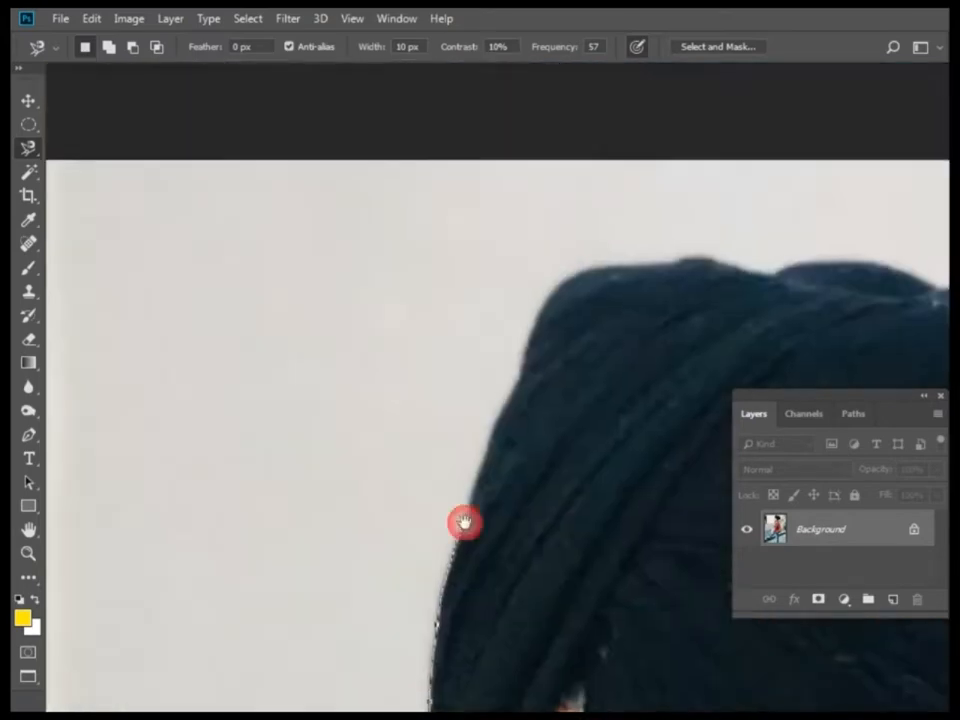
drag(883, 279, 413, 306)
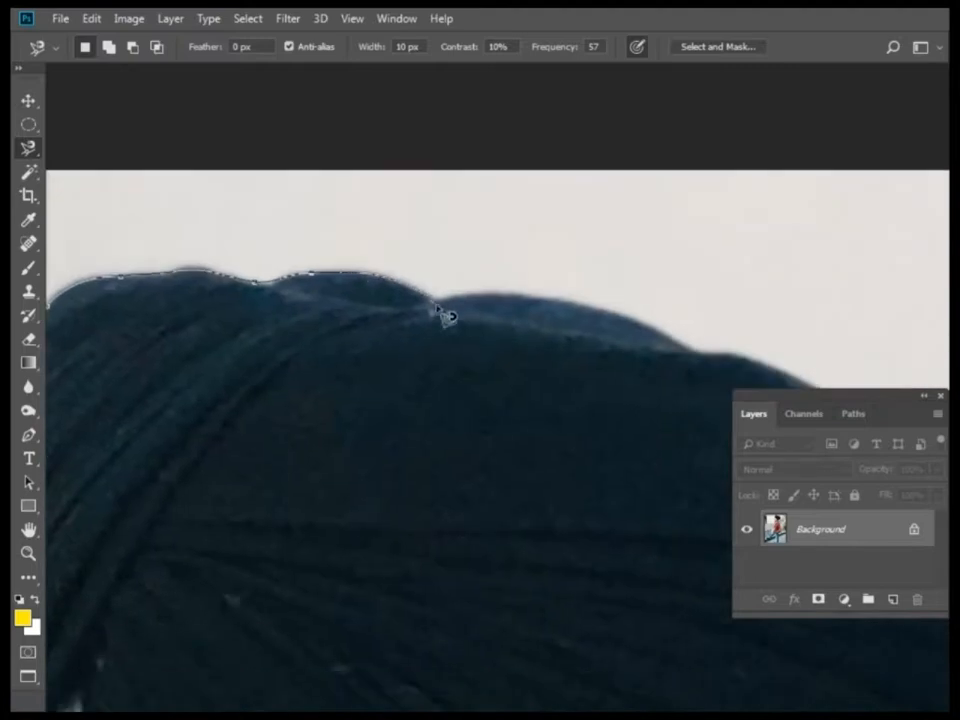
mouse_move(688, 350)
mouse_down()
mouse_move(281, 141)
mouse_move(589, 285)
mouse_move(210, 169)
mouse_move(353, 388)
mouse_up()
drag(396, 531, 356, 212)
drag(181, 543, 574, 155)
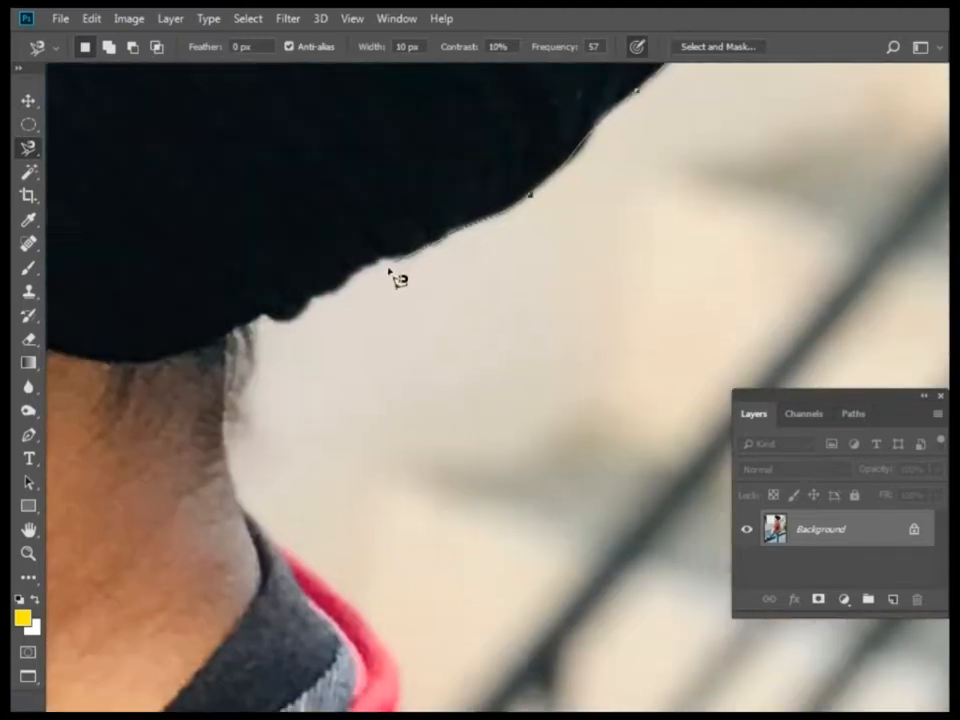
Trace the back of the neck, the collar, the shoulder and the upper sleeve with the Magnetic Lasso
drag(300, 562, 319, 193)
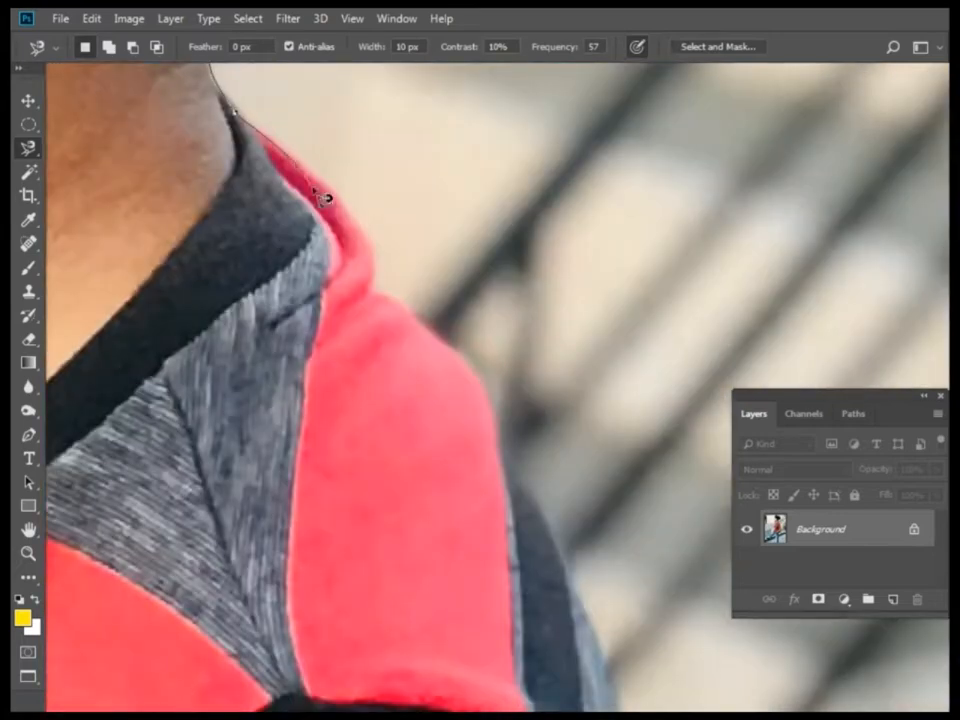
drag(386, 303, 364, 69)
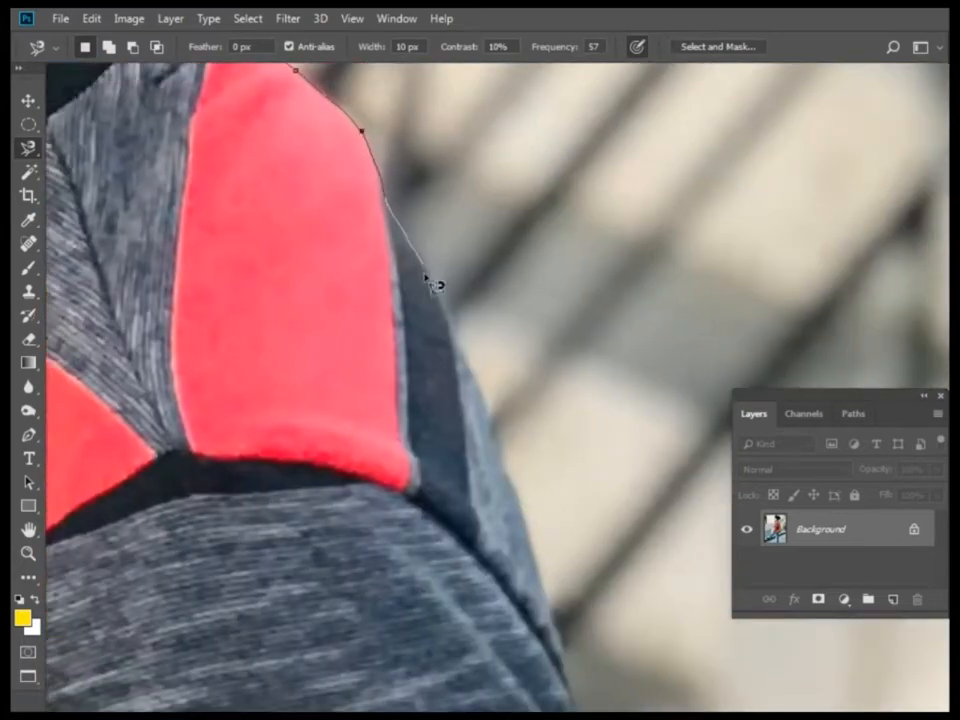
drag(557, 600, 386, 212)
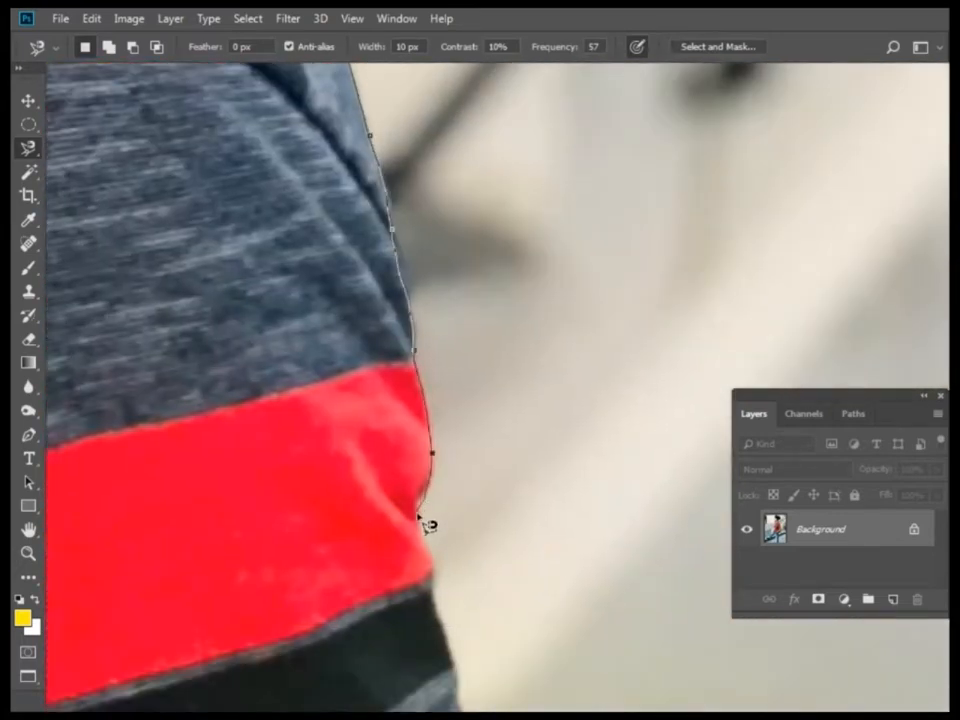
Continue the Magnetic Lasso outline down the lower sleeve, around the elbow and along the underside of the forearm
drag(427, 524, 411, 171)
drag(521, 542, 452, 129)
drag(536, 455, 431, 134)
drag(506, 463, 399, 135)
mouse_move(366, 443)
mouse_down()
mouse_move(484, 272)
mouse_move(568, 235)
mouse_up()
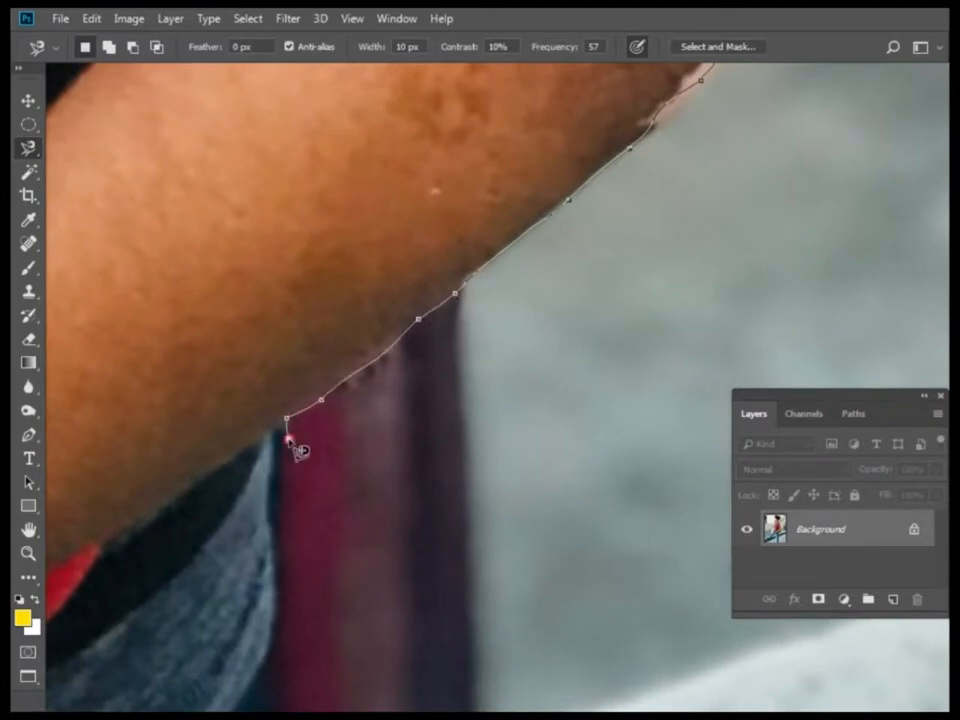
Trace the shirt hem and hip down to the ledge, removing the misplaced last anchor points
drag(287, 564, 308, 270)
click(229, 445)
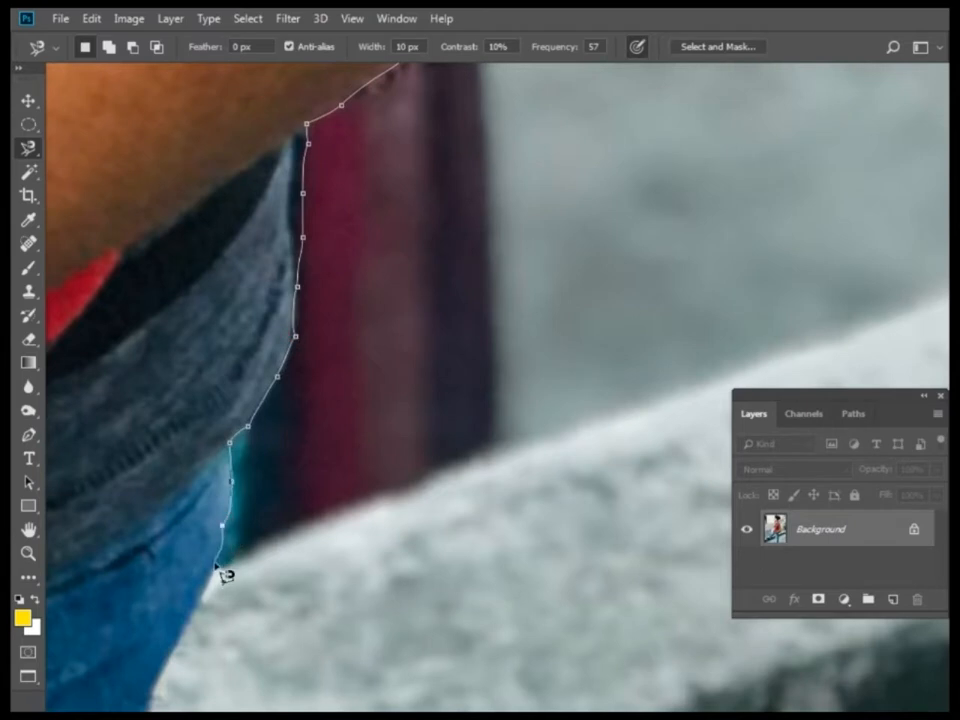
scroll(293, 254, up, 1)
key(BackSpace)
key(BackSpace)
key(BackSpace)
Follow the ledge's upper edge with the Magnetic Lasso from the hip to the photo's right edge
drag(221, 607, 167, 258)
drag(482, 169, 60, 455)
mouse_move(596, 266)
mouse_down()
mouse_move(570, 300)
mouse_move(62, 474)
mouse_up()
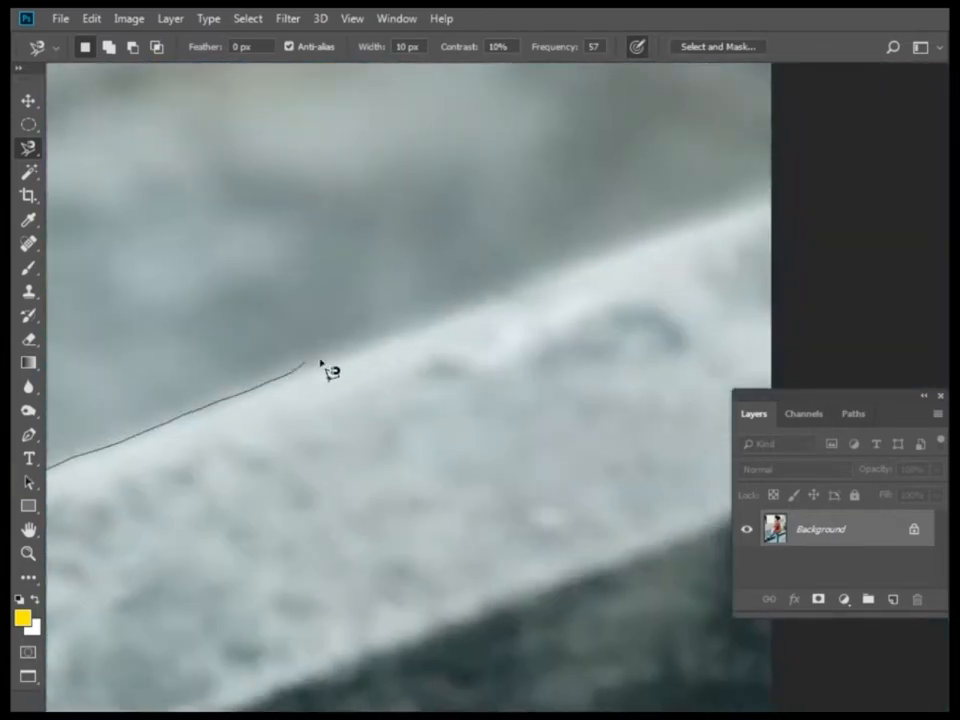
drag(764, 200, 764, 197)
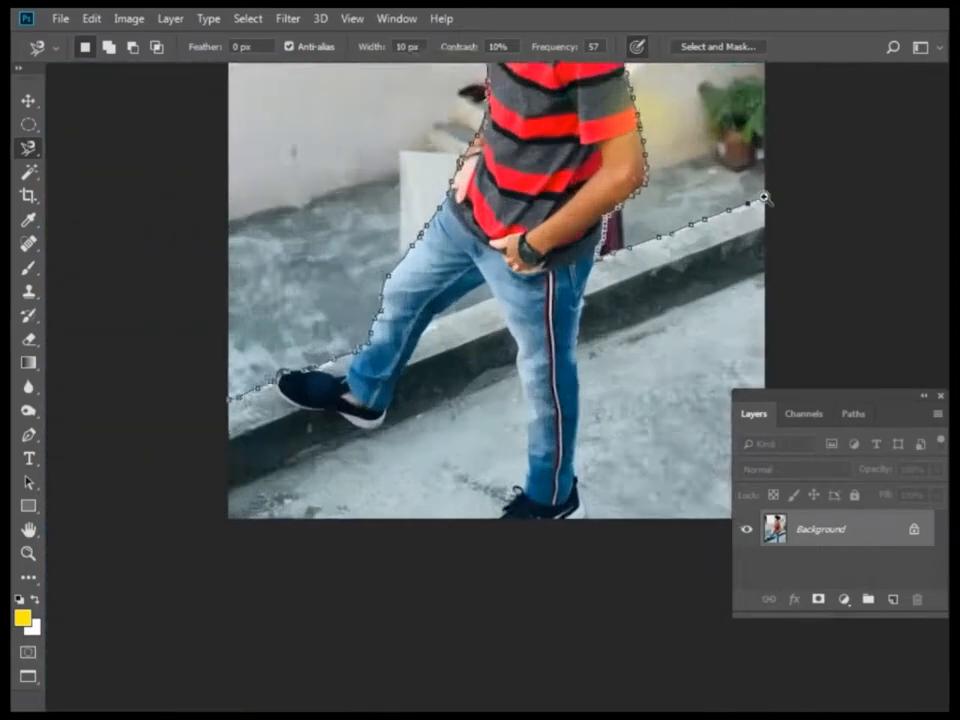
Run the outline along the photo's right, top and left borders and close the selection at its starting point
scroll(765, 197, up, 3)
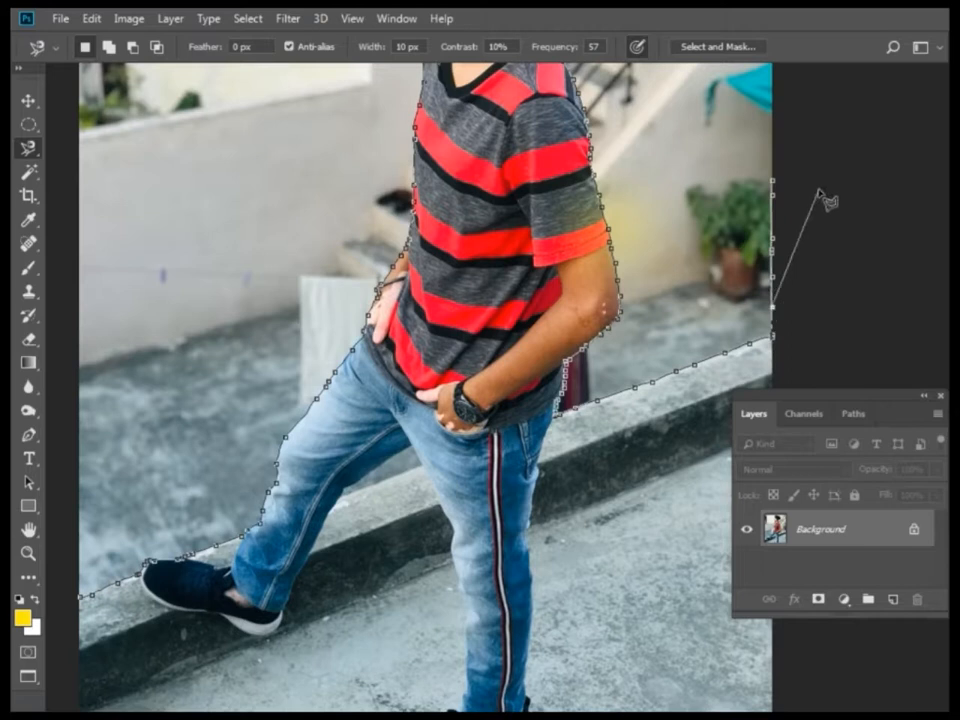
click(777, 121)
drag(770, 98, 787, 366)
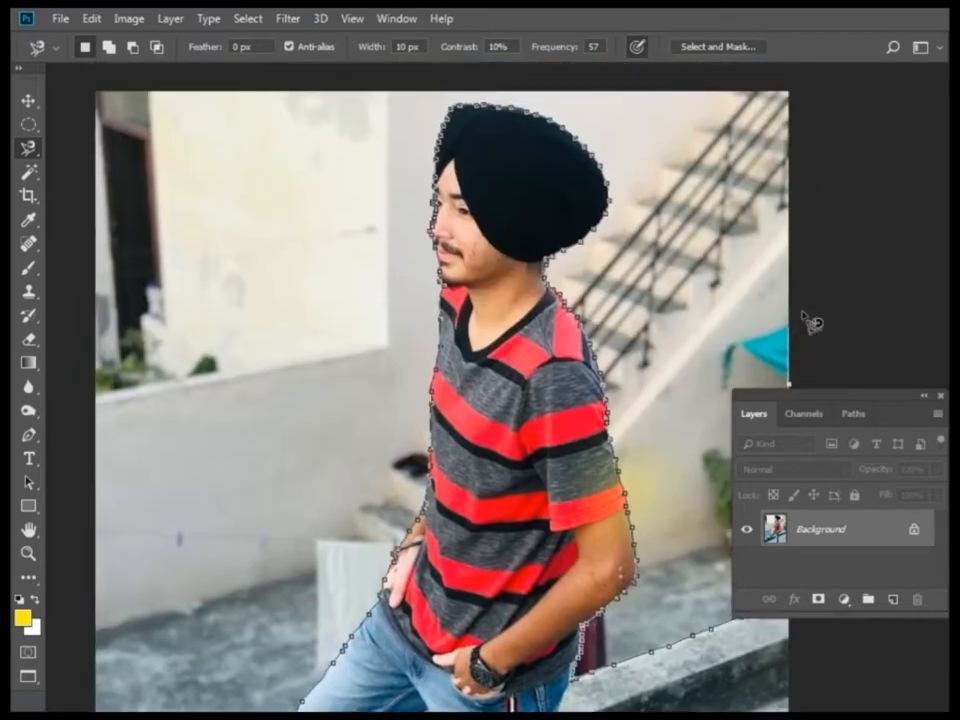
scroll(803, 108, up, 1)
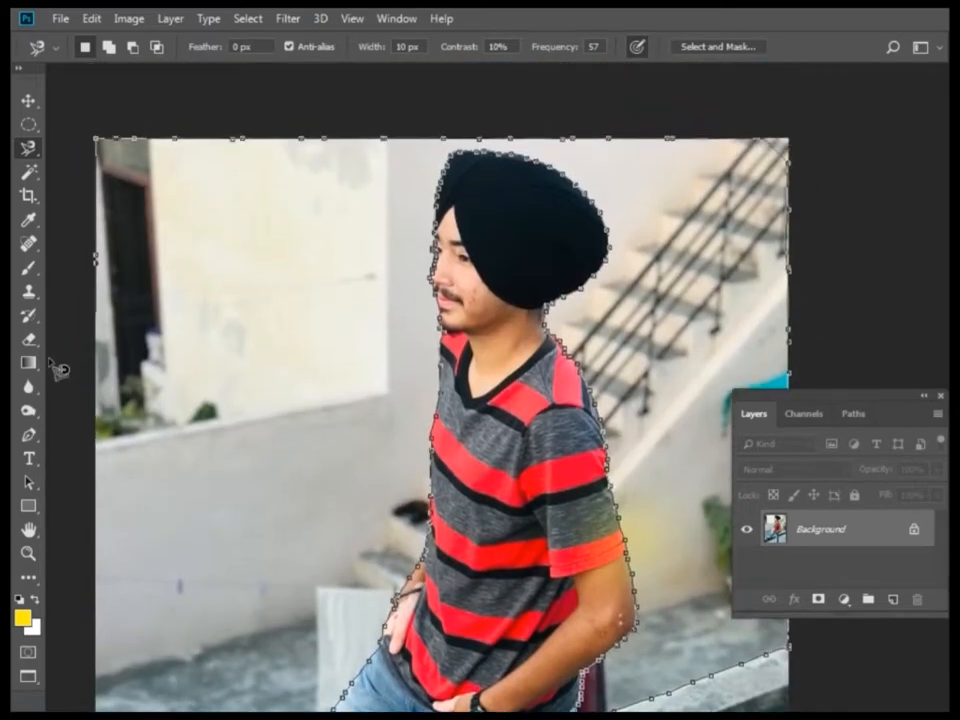
drag(77, 279, 103, 81)
drag(115, 656, 151, 469)
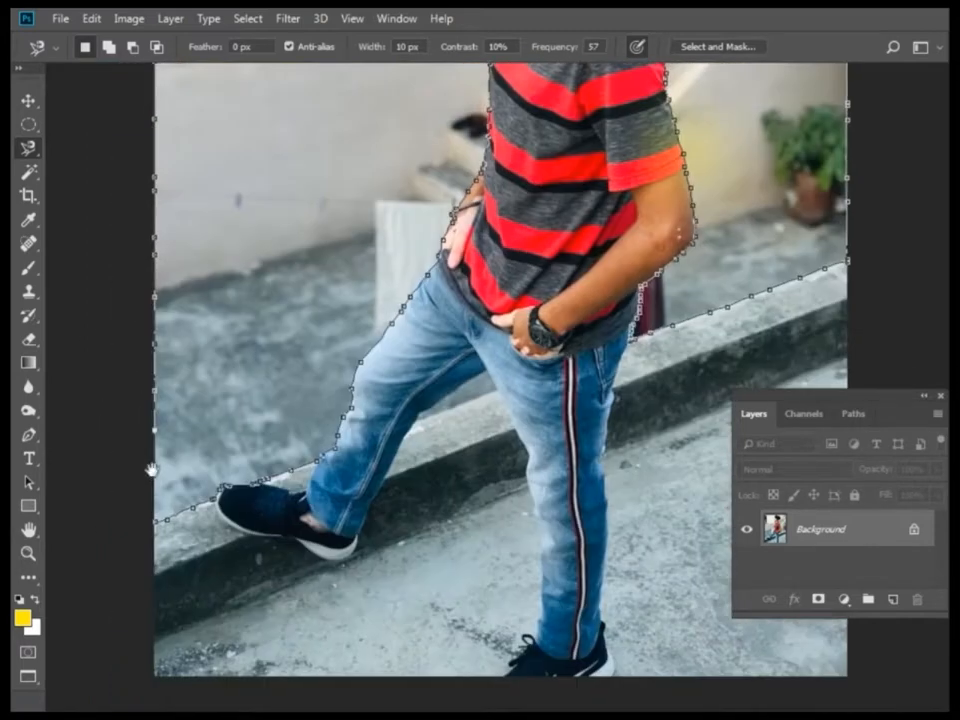
click(157, 521)
Convert the Background into a regular layer, delete the selected wall and stairs area, and clear the selection
key(ctrl+minus)
key(ctrl+minus)
key(ctrl+minus)
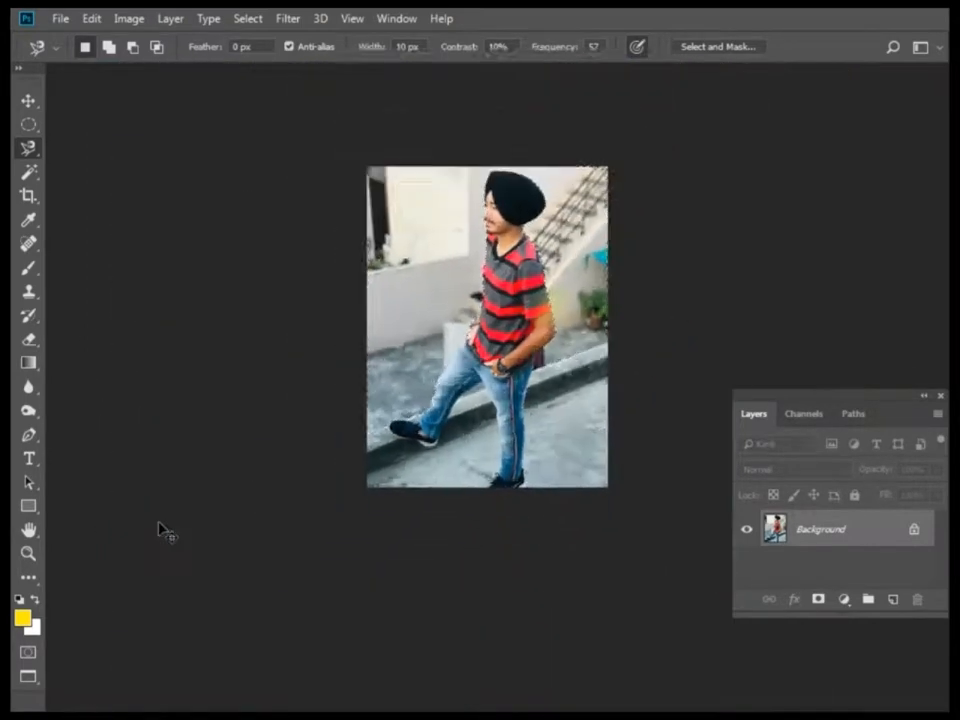
key(ctrl+plus)
key(ctrl+plus)
key(ctrl+minus)
drag(414, 435, 418, 512)
key(Delete)
click(596, 206)
double_click(822, 528)
key(Return)
key(Delete)
key(ctrl+d)
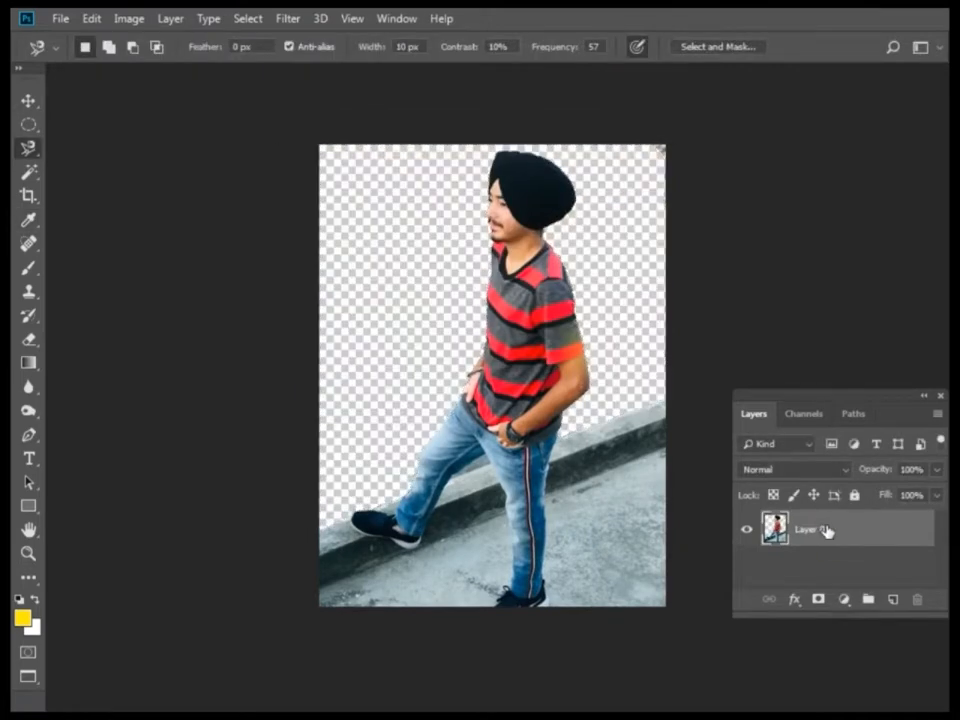
Select the leftover background in the gap between the legs above the ledge with the Magnetic Lasso and delete it
key(ctrl+plus)
key(ctrl+plus)
key(ctrl+plus)
key(ctrl+plus)
drag(413, 541, 437, 212)
key(ctrl+plus)
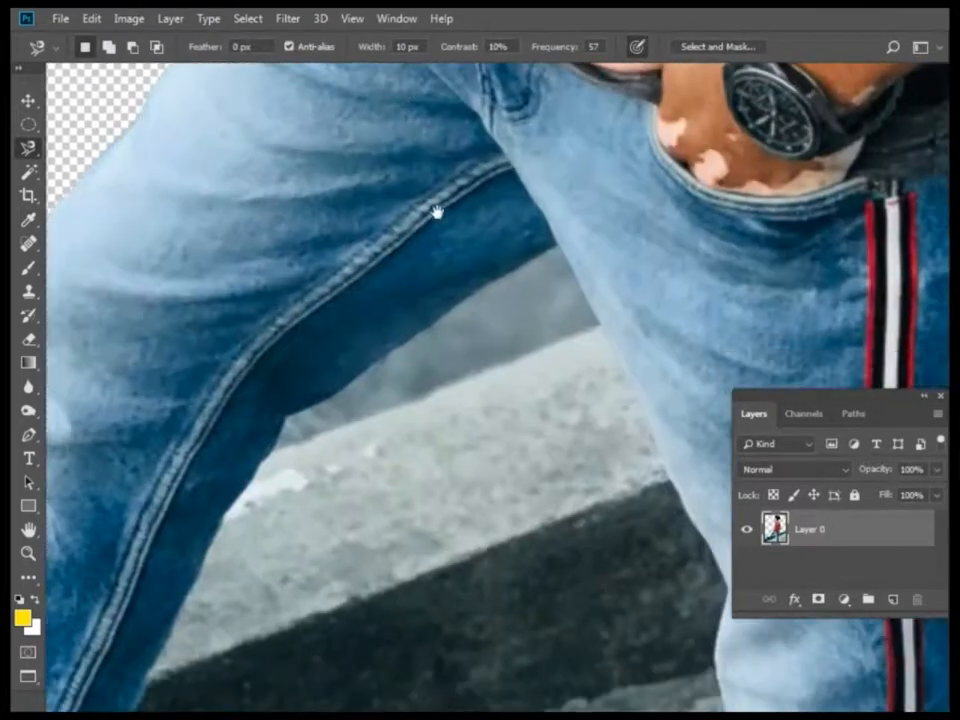
click(558, 246)
key(Delete)
key(ctrl+minus)
key(ctrl+minus)
key(ctrl+minus)
key(ctrl+minus)
key(ctrl+minus)
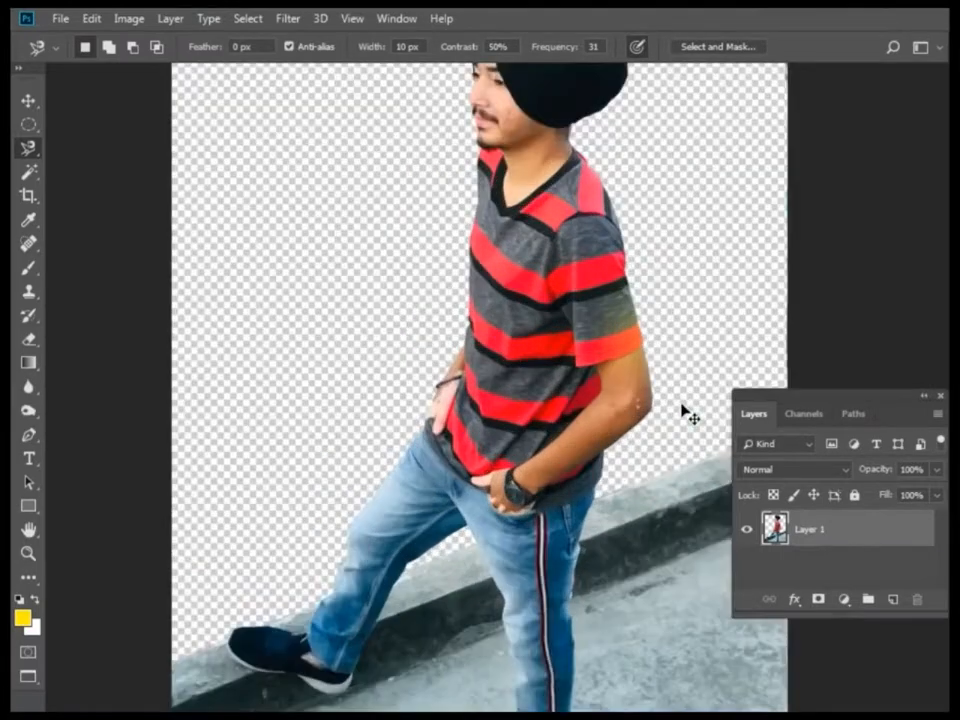
key(ctrl+minus)
key(ctrl+plus)
key(ctrl+plus)
key(ctrl+plus)
key(ctrl+minus)
key(ctrl+minus)
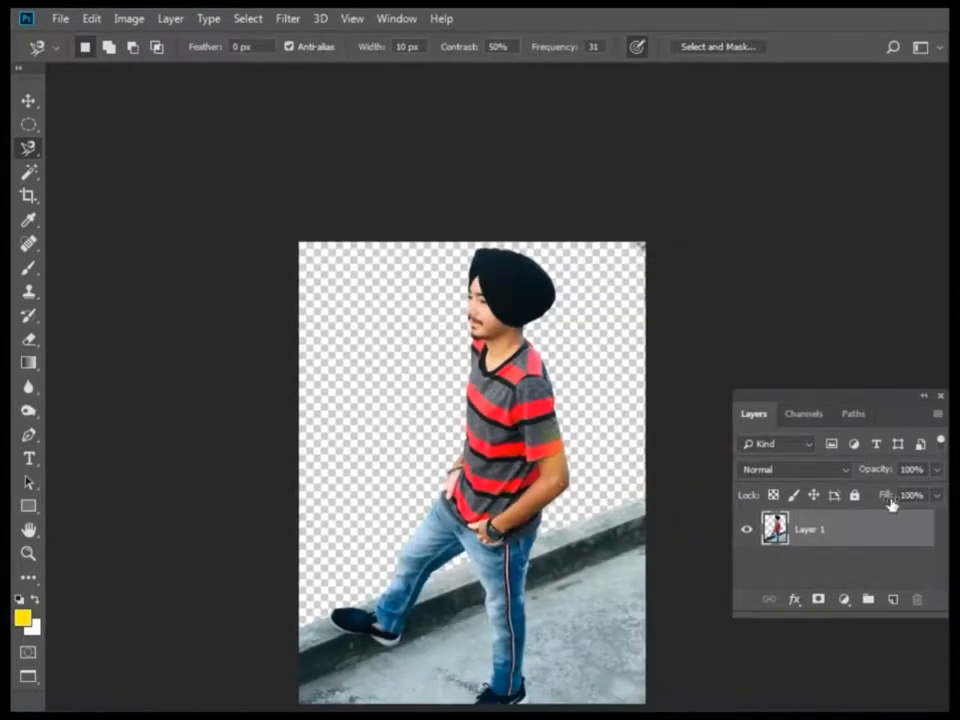
Browse to the Downloads folder for opening another image and list files of all formats
click(28, 100)
key(ctrl+minus)
key(ctrl+plus)
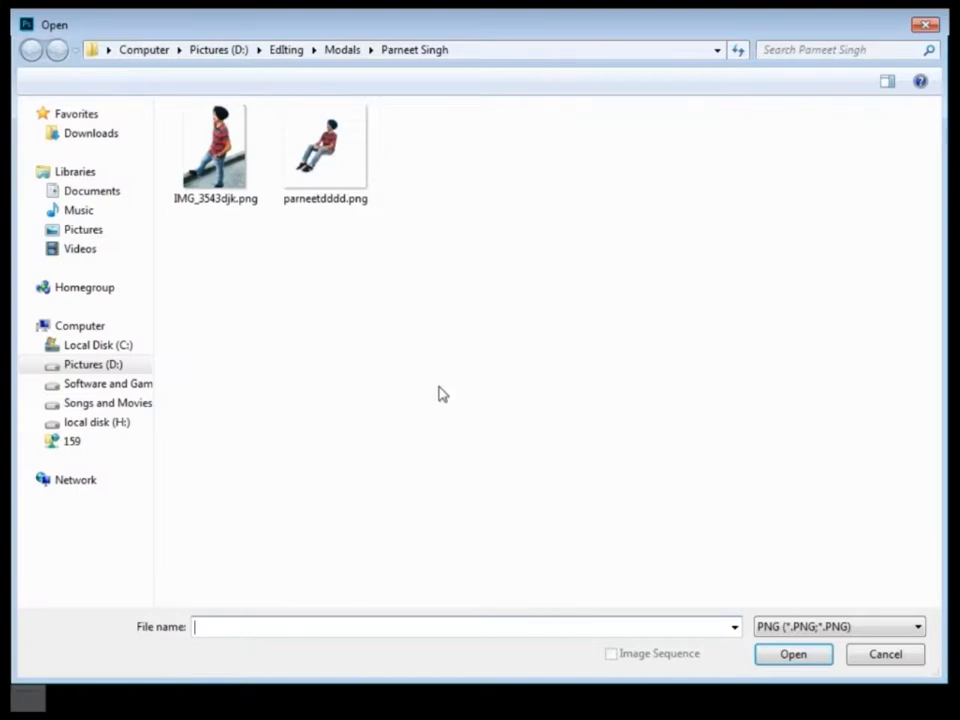
click(216, 49)
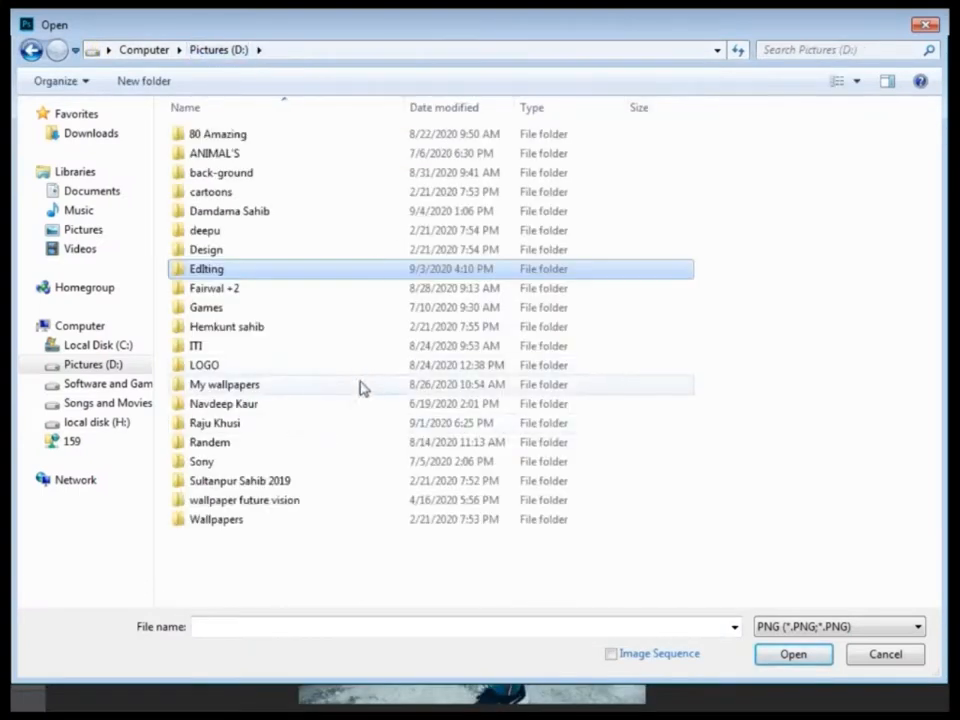
double_click(363, 388)
click(96, 136)
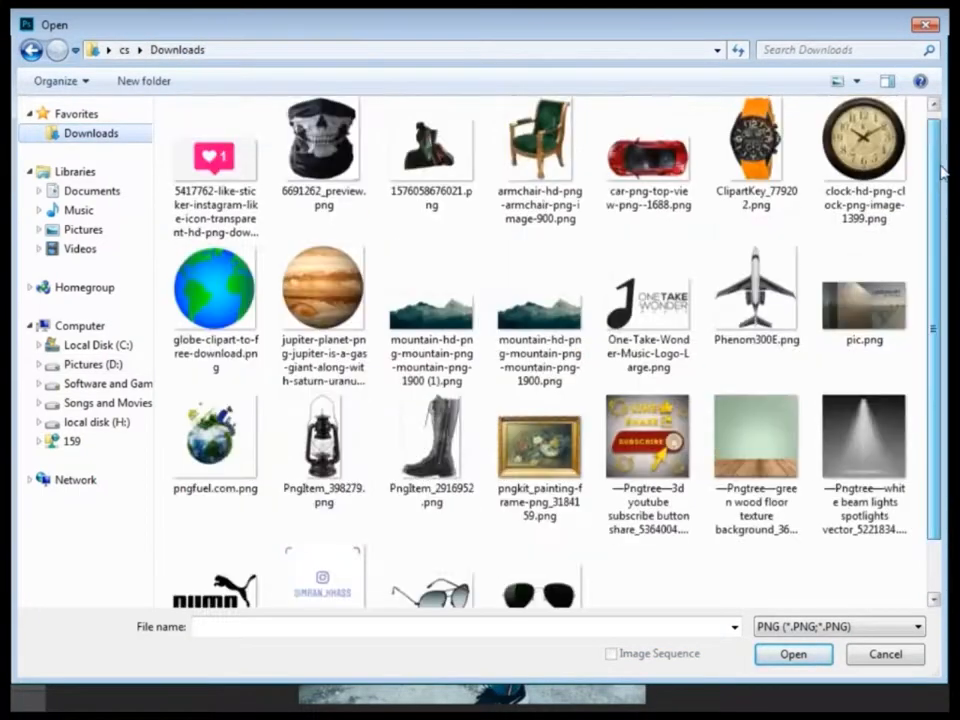
click(900, 626)
click(820, 140)
Find the city skyline photo DSCN2376jpg.jpg in Downloads and open it
scroll(916, 408, down, 3)
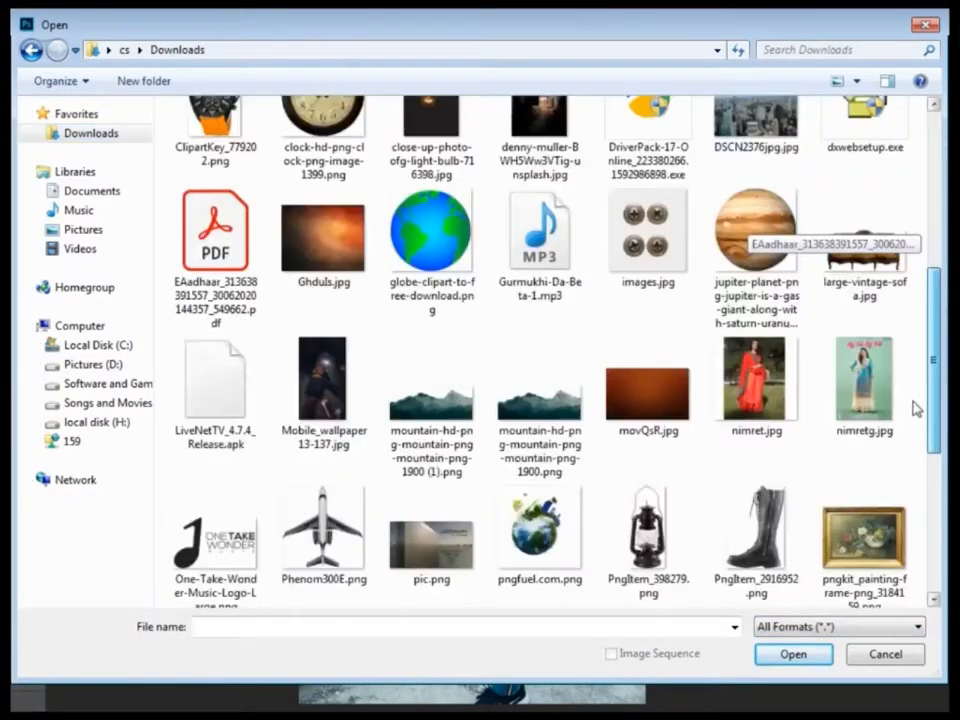
scroll(910, 440, down, 3)
scroll(914, 422, up, 4)
click(756, 180)
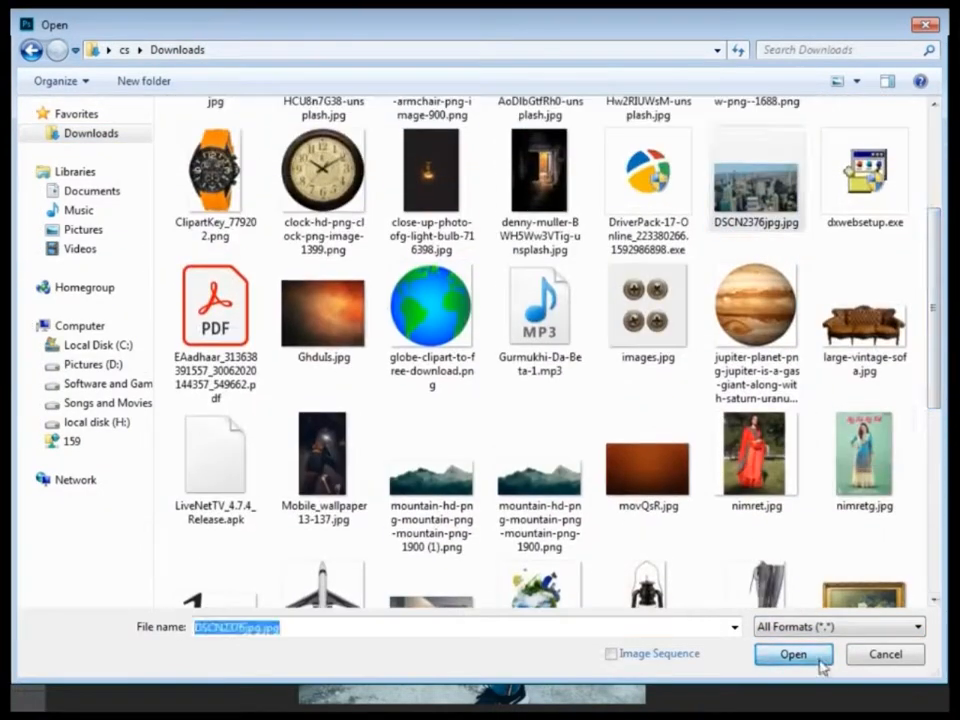
click(818, 662)
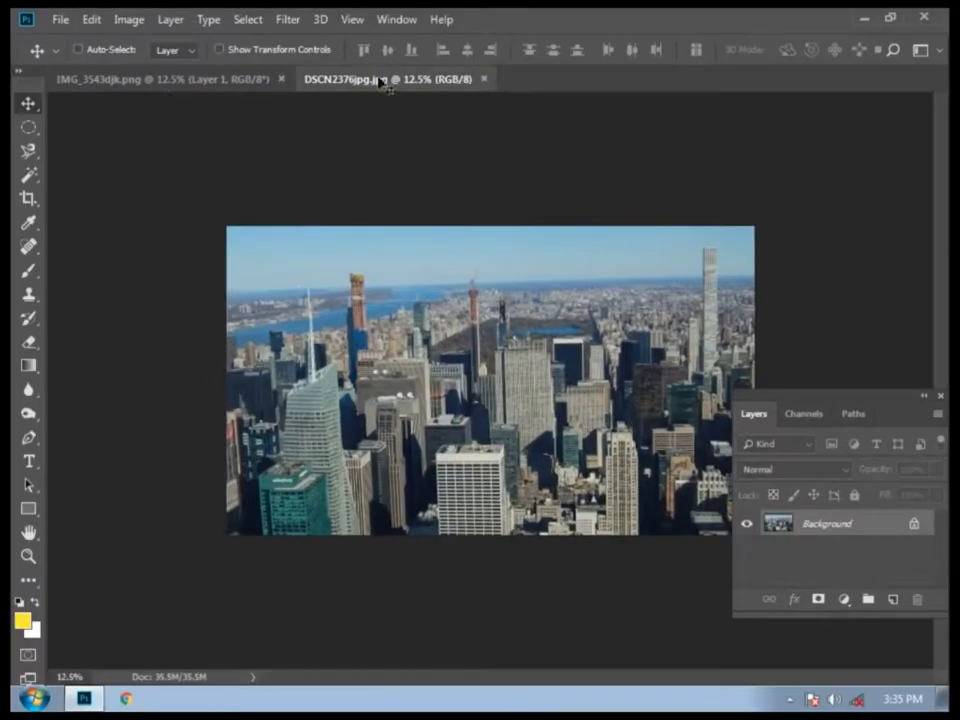
Bring the city photo into the man's document as a layer and place it beneath the man's layer
click(166, 80)
key(ctrl+v)
click(568, 312)
drag(810, 527, 857, 574)
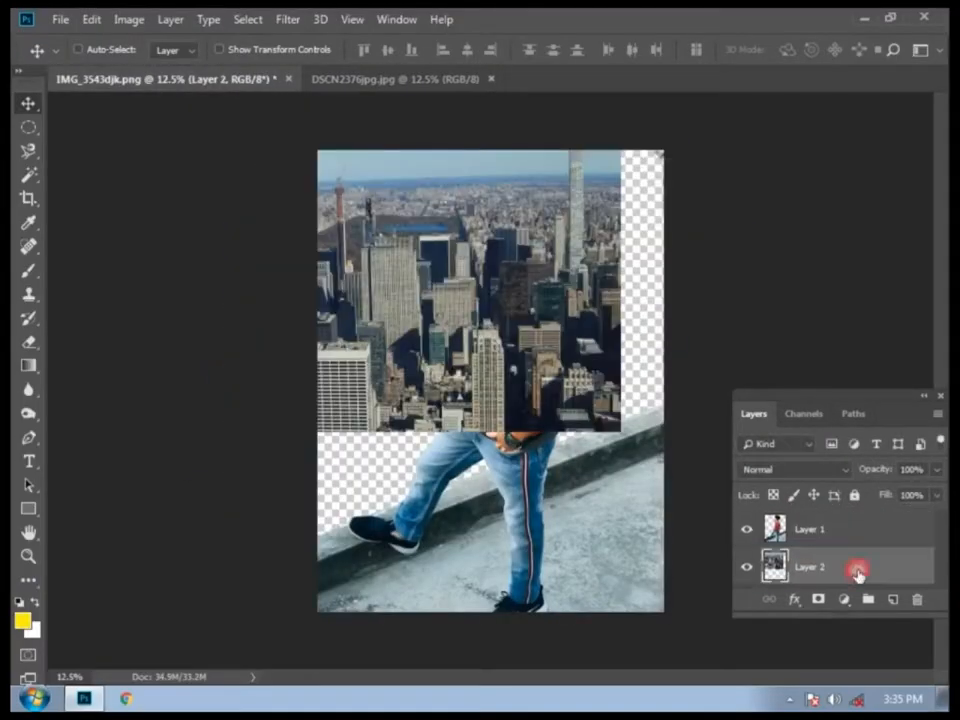
Scale up the city layer with Free Transform until it covers the whole canvas behind the man
key(ctrl+t)
key(ctrl+minus)
key(ctrl+minus)
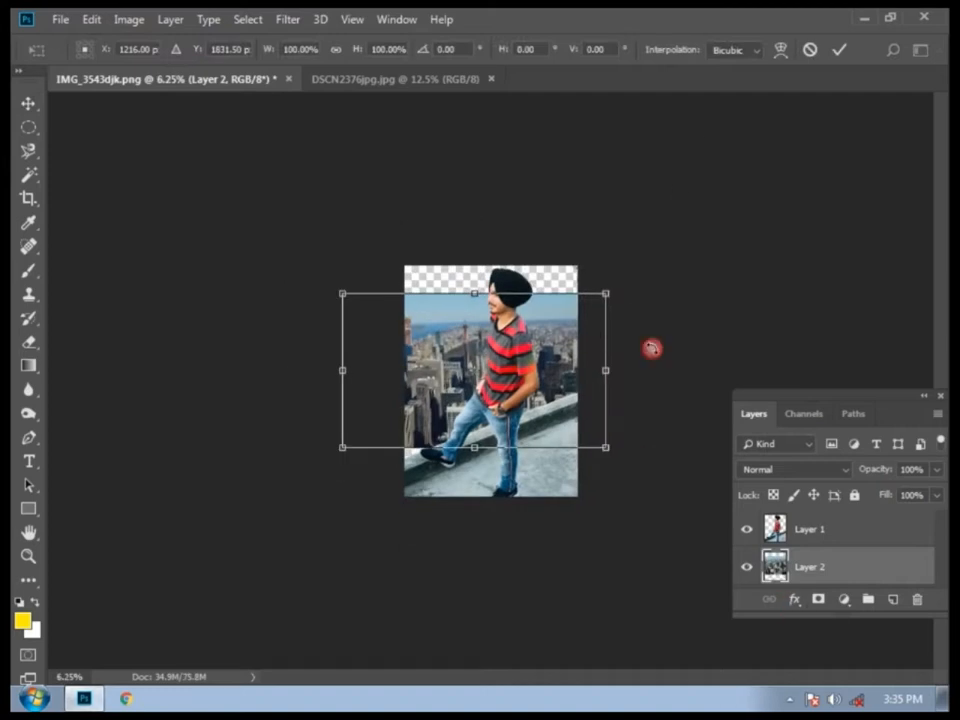
drag(342, 447, 298, 476)
key(Return)
key(ctrl+plus)
key(ctrl+plus)
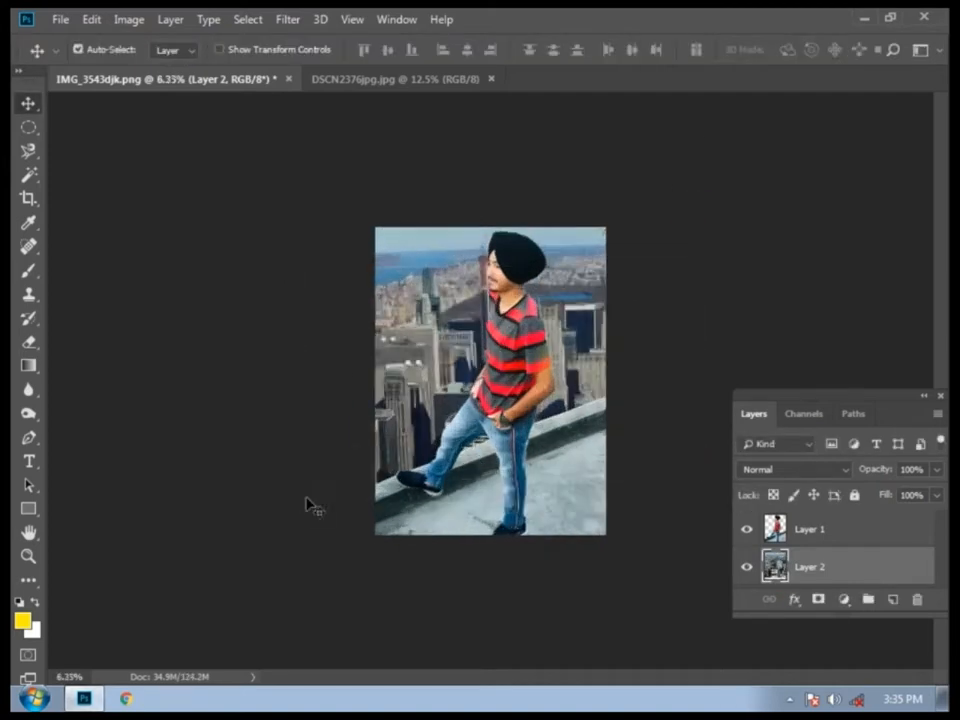
Transform the city layer again, resizing and shifting it so the skyline and the tall towers fit behind the man
key(ctrl+minus)
key(ctrl+minus)
key(ctrl+minus)
key(ctrl+t)
drag(370, 262, 415, 288)
drag(695, 288, 598, 343)
drag(560, 398, 566, 344)
drag(604, 396, 660, 446)
drag(660, 270, 657, 362)
key(Return)
key(ctrl+plus)
key(ctrl+plus)
key(ctrl+plus)
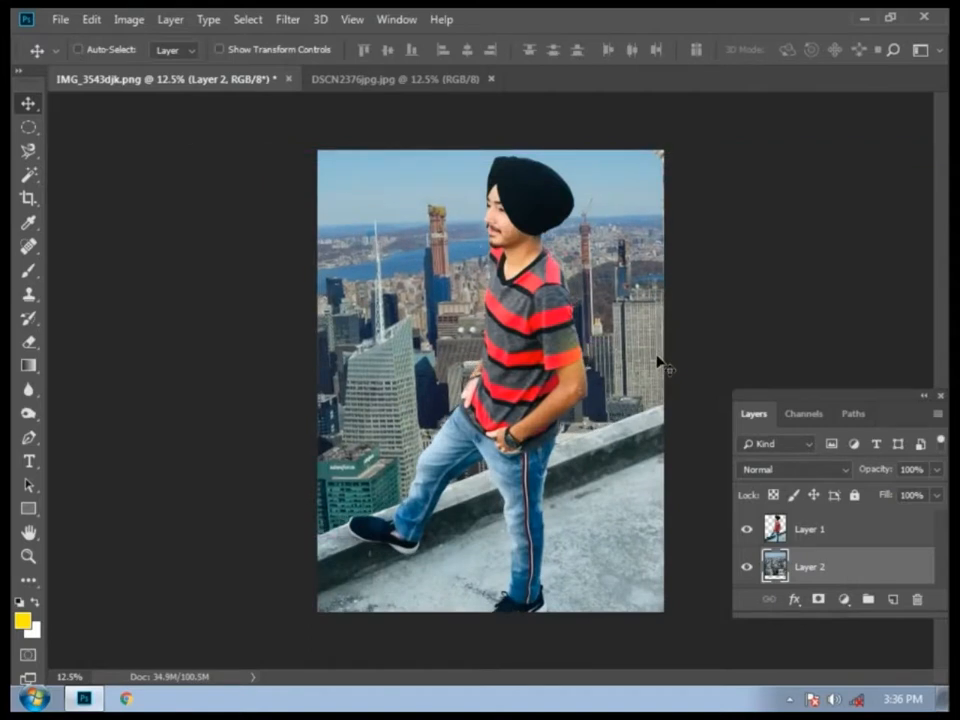
Erase the leftover background remnant on the man's layer in the photo's upper-right corner
key(ctrl+plus)
key(ctrl+plus)
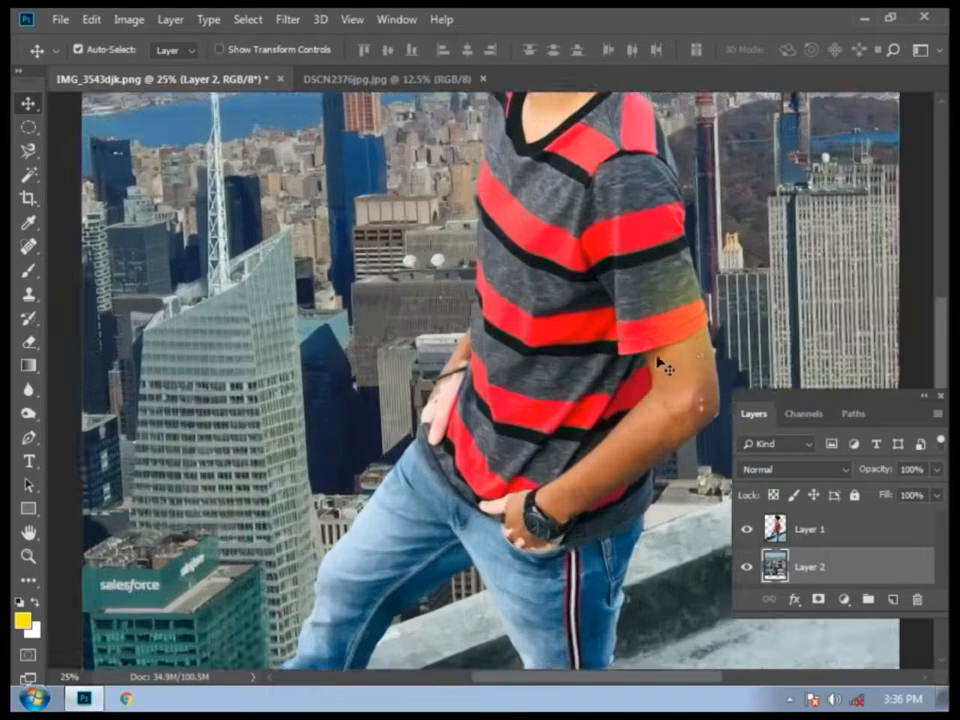
key(ctrl+minus)
key(ctrl+minus)
key(ctrl+plus)
key(ctrl+plus)
key(alt+])
drag(806, 129, 499, 411)
key(e)
click(449, 214)
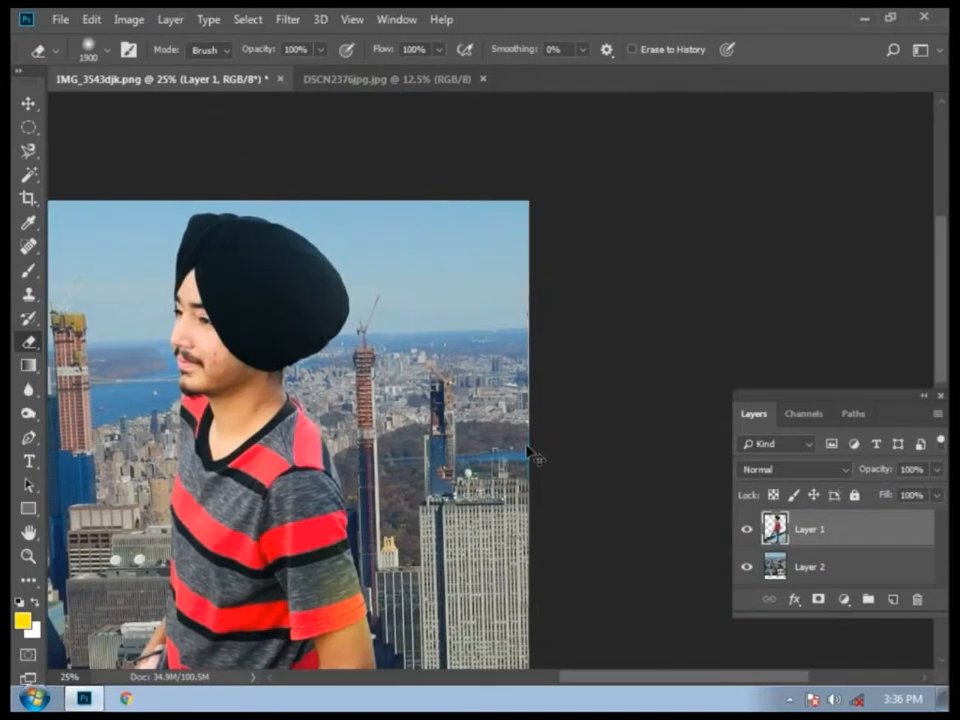
key(ctrl+z)
Reduce the Eraser brush to 175 px and check the cutout down to the raised foot and the ledge
key(bracketleft)
key(bracketleft)
key(bracketleft)
key(bracketleft)
key(bracketleft)
key(bracketleft)
key(bracketleft)
key(bracketleft)
key(bracketleft)
key(bracketleft)
key(bracketleft)
key(bracketleft)
key(bracketleft)
key(bracketleft)
key(bracketleft)
key(bracketleft)
key(bracketleft)
key(bracketleft)
key(bracketleft)
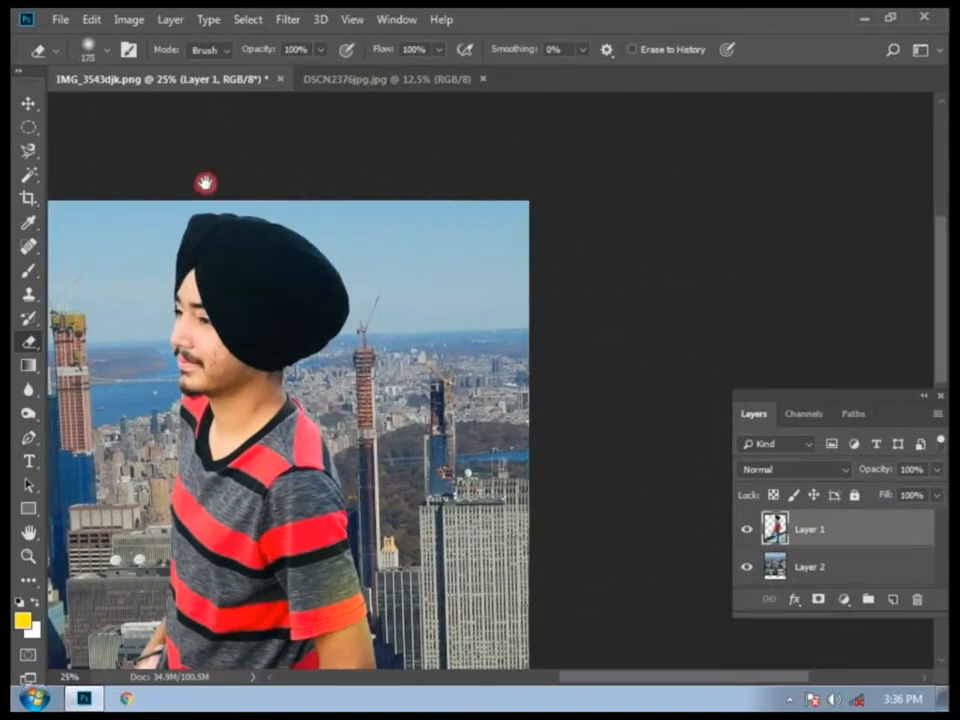
drag(205, 183, 445, 145)
drag(116, 524, 240, 289)
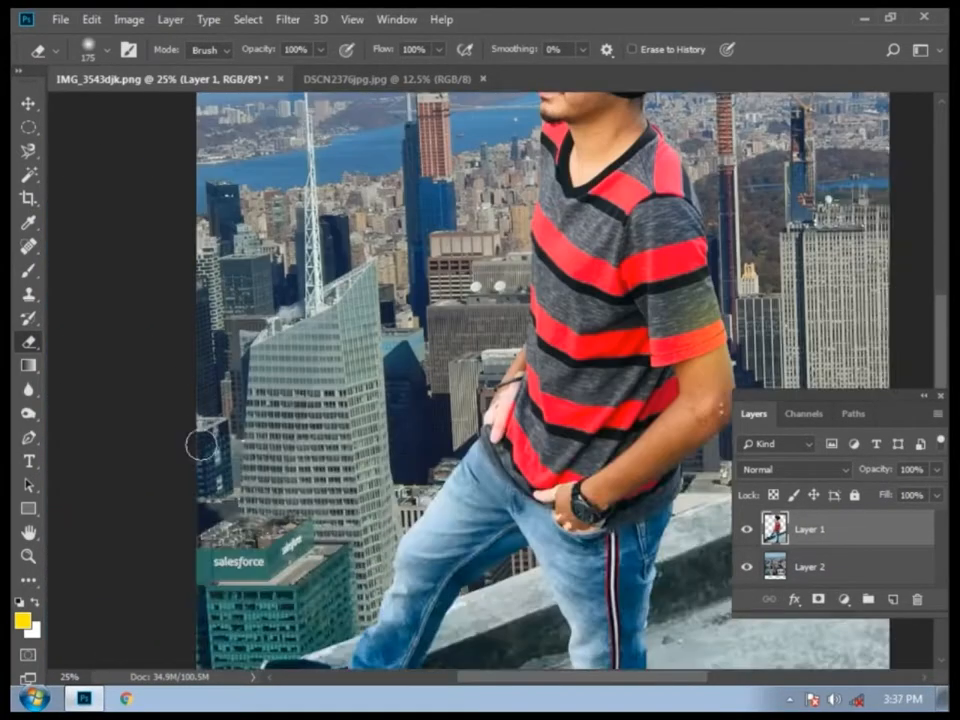
drag(200, 640, 244, 478)
drag(282, 427, 217, 426)
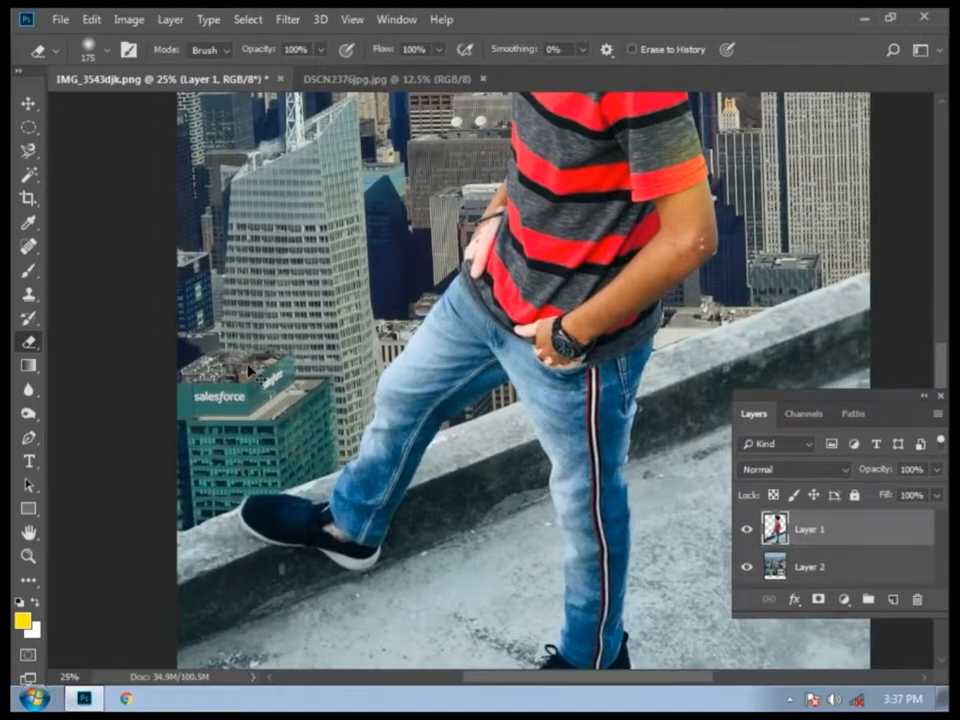
Reduce the Eraser brush to 50 px and go over the ledge's upper edge beside the hip
key(ctrl+plus)
key(ctrl+plus)
key(ctrl+plus)
drag(860, 300, 426, 302)
key(bracketleft)
key(bracketleft)
key(bracketleft)
key(bracketleft)
key(bracketleft)
key(bracketleft)
key(bracketleft)
key(bracketleft)
key(f)
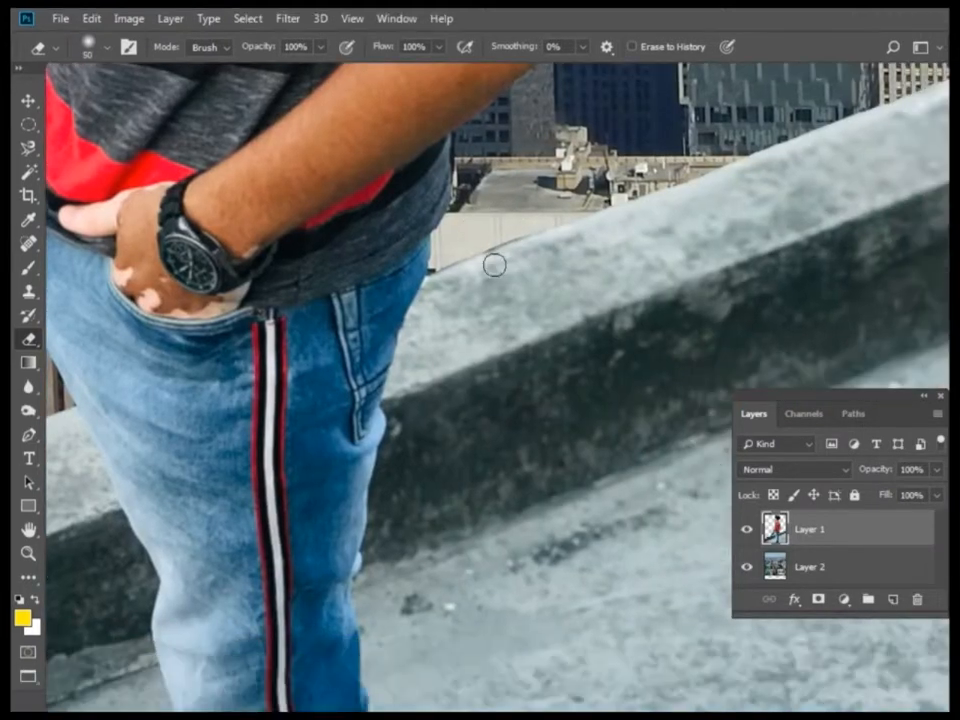
key(ctrl+minus)
key(ctrl+minus)
key(ctrl+minus)
key(ctrl+minus)
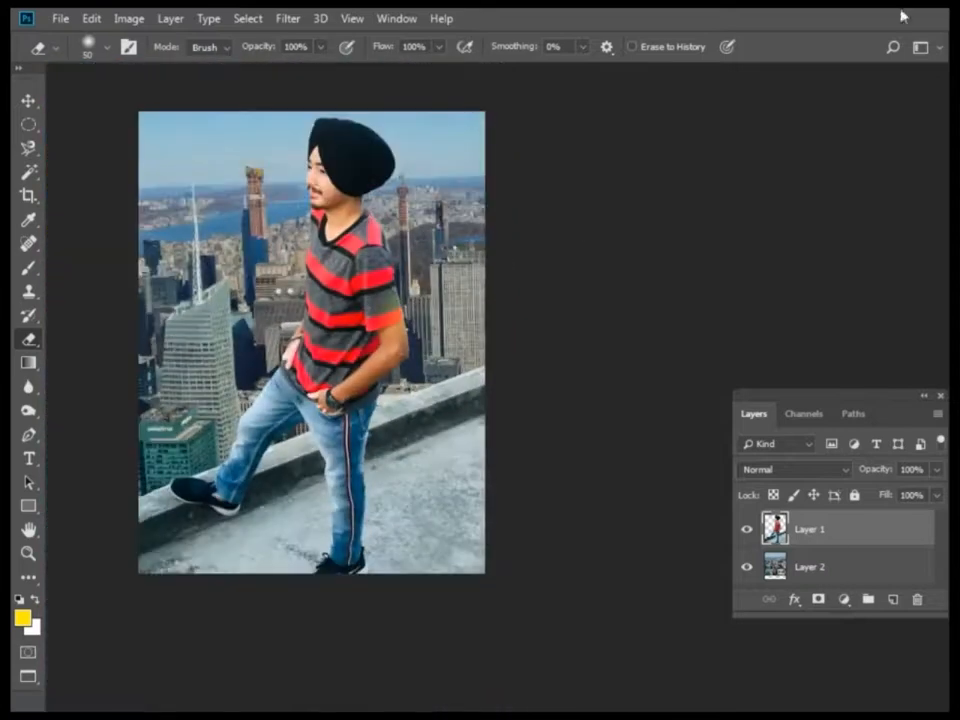
Open the Camera Raw Filter on the city layer and set Exposure to -0.50 and Contrast to +22
key(alt+bracketleft)
click(288, 20)
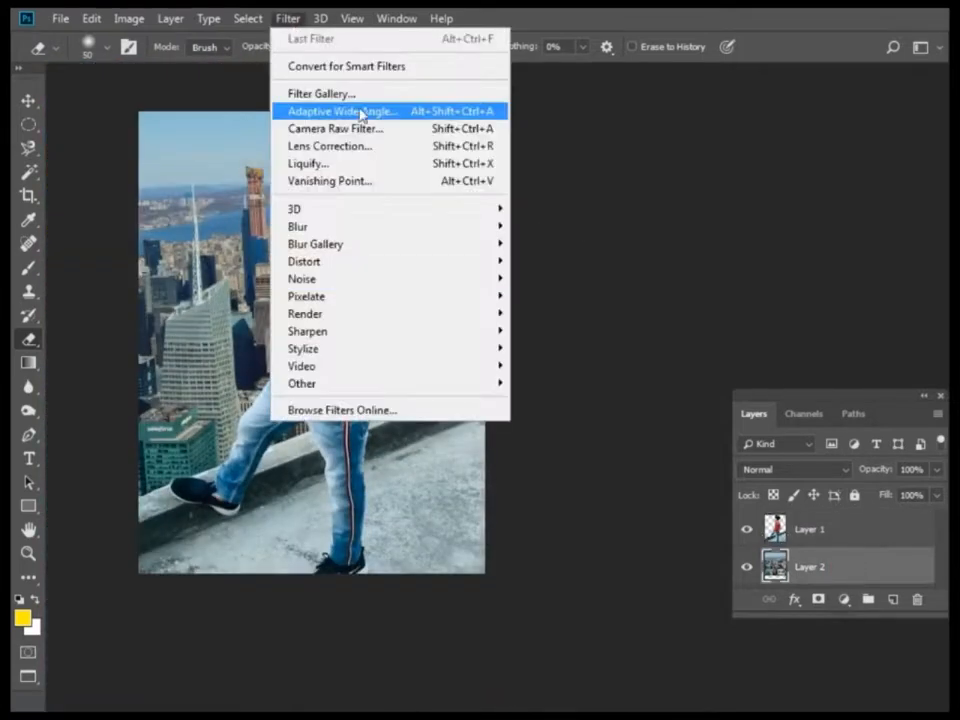
click(435, 129)
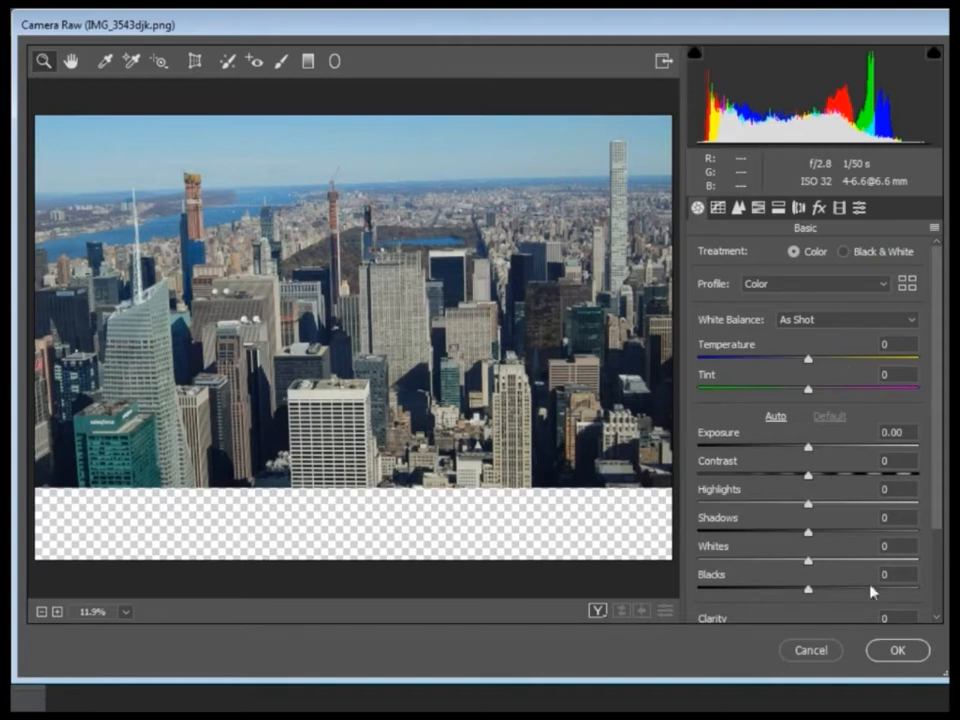
drag(807, 452, 833, 477)
scroll(840, 484, down, 3)
Set Clarity to +45, raise Vibrance, and apply the Camera Raw adjustments to the city layer
drag(808, 517, 857, 519)
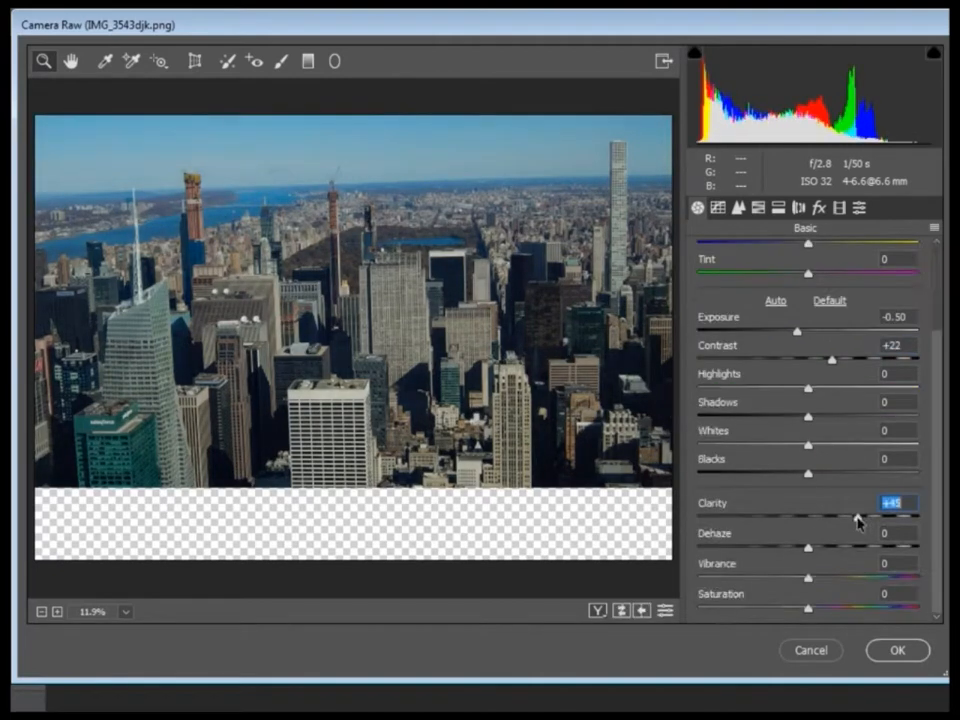
drag(808, 577, 851, 579)
scroll(820, 456, up, 3)
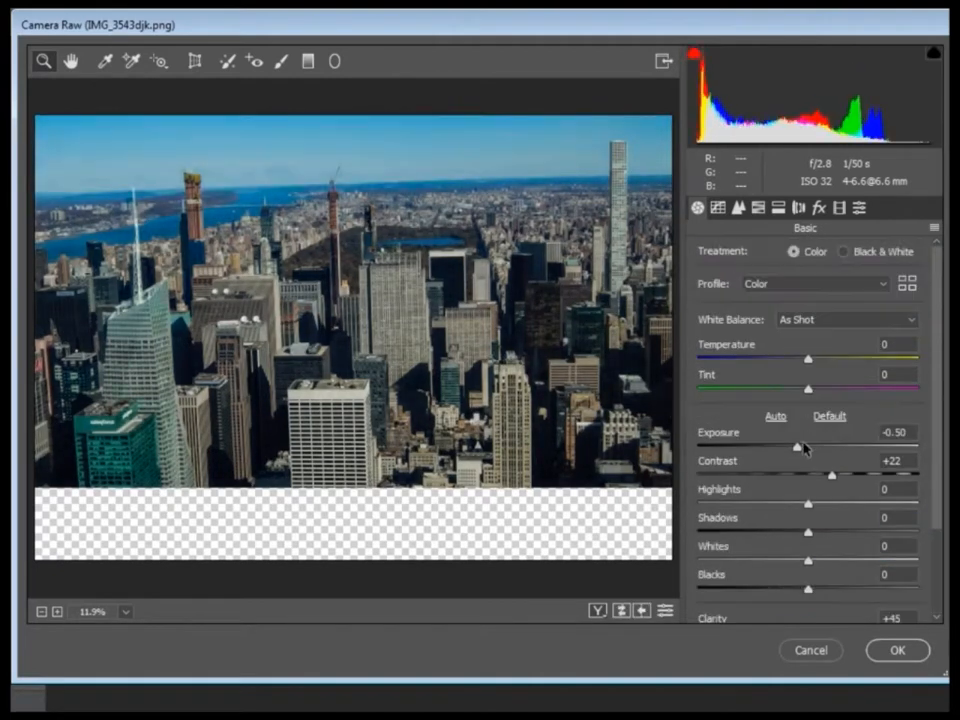
scroll(930, 272, down, 1)
click(880, 652)
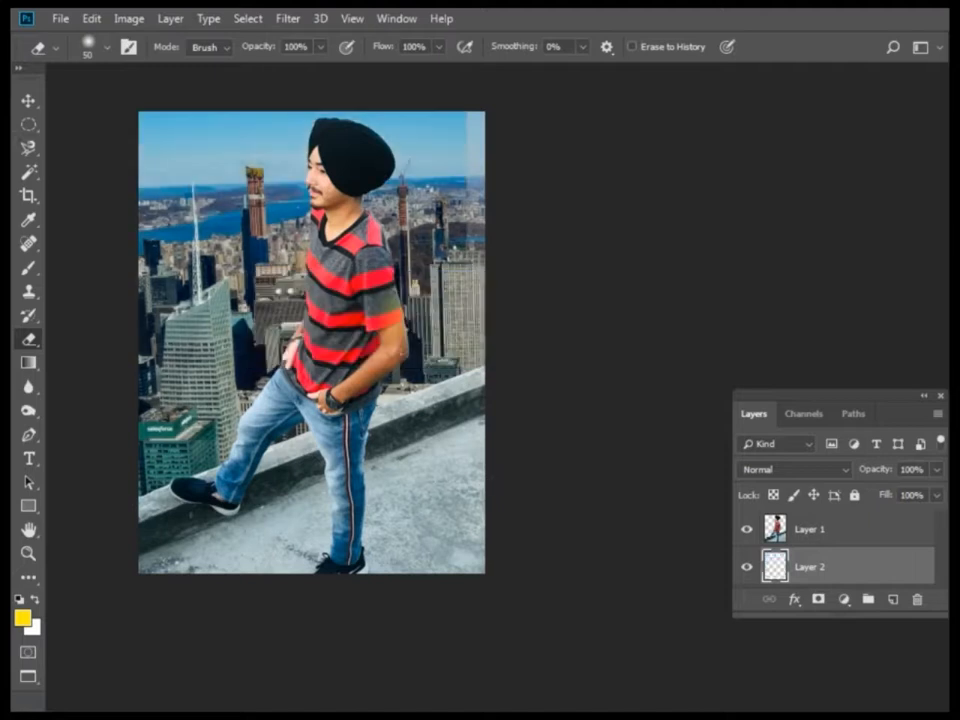
Sample a skin tone near the man's neck with the Eyedropper and make the man's layer active
key(ctrl+plus)
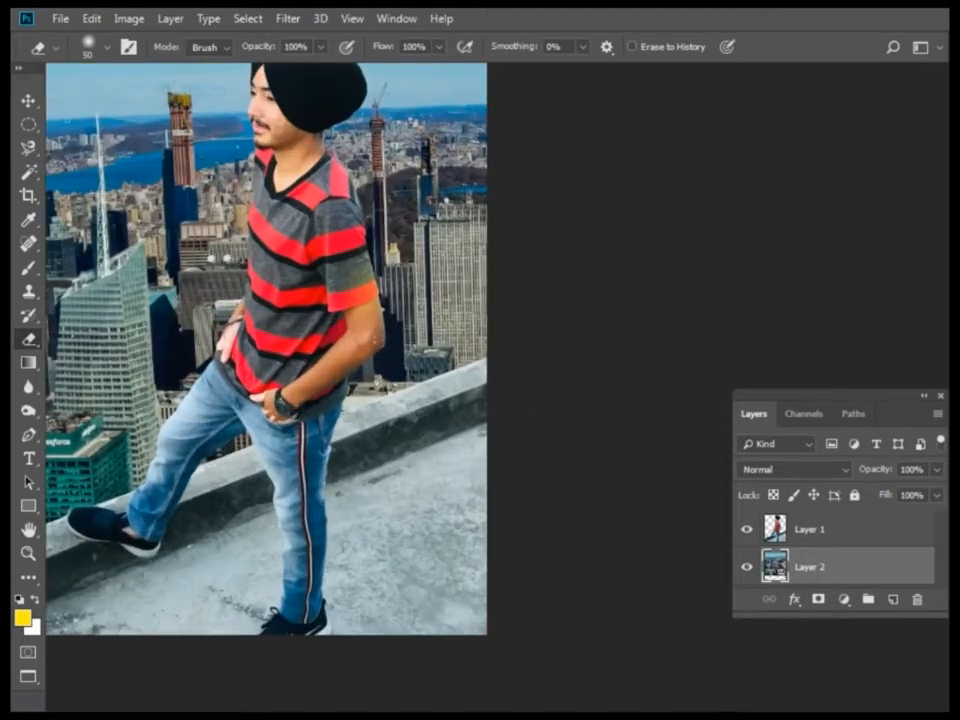
drag(498, 396, 716, 452)
key(ctrl+plus)
key(ctrl+plus)
key(ctrl+plus)
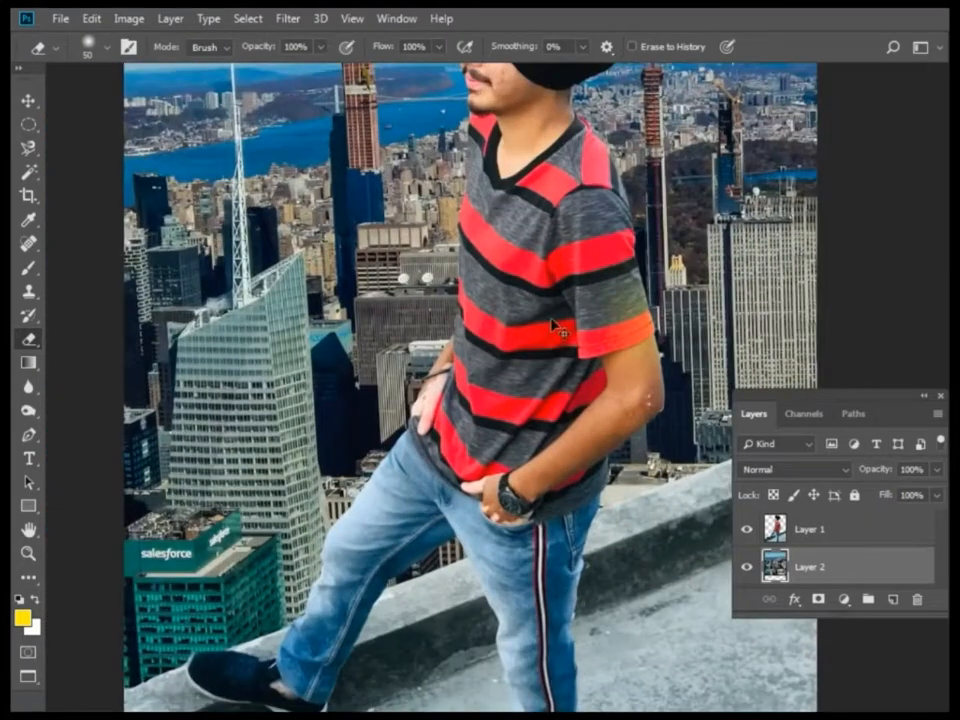
drag(564, 409, 403, 519)
key(ctrl+plus)
key(ctrl+plus)
key(i)
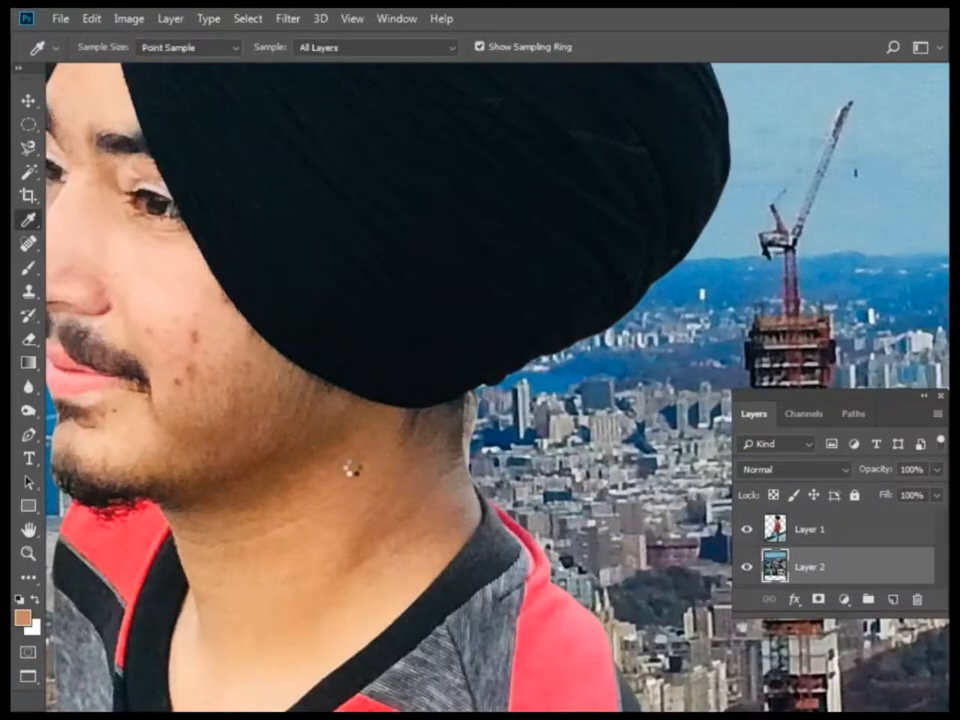
key(f)
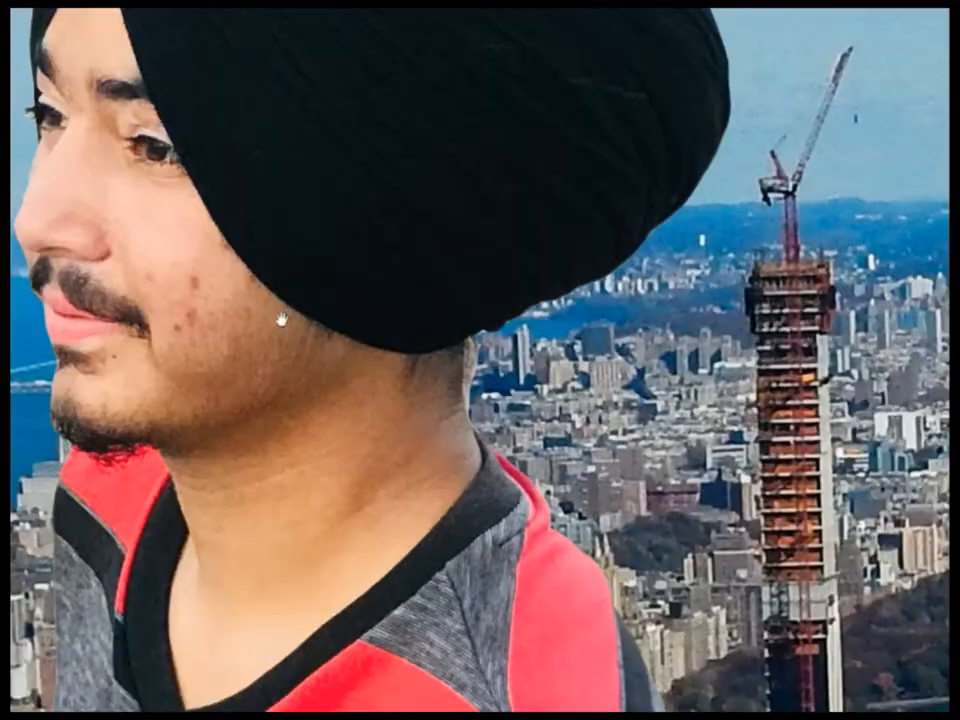
drag(282, 320, 370, 369)
key(f)
click(853, 530)
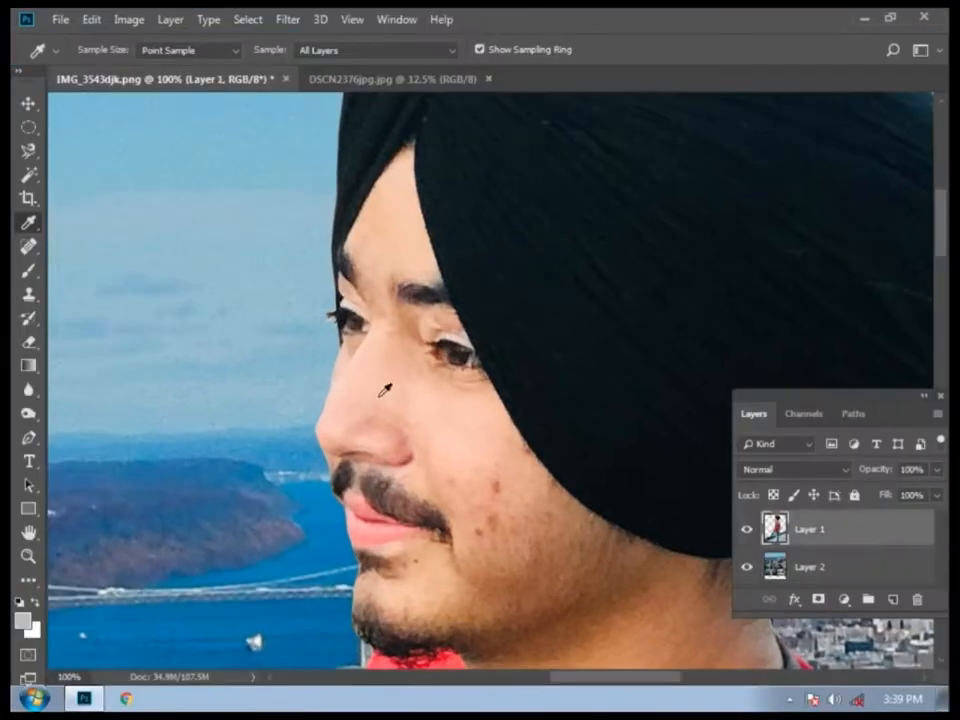
Reduce the brush size and smooth the skin on the forehead, around the eyes and on the nose
key(f)
key(f)
mouse_move(400, 331)
mouse_down()
mouse_move(422, 352)
mouse_move(338, 285)
mouse_up()
key(bracketleft)
key(bracketleft)
key(bracketleft)
key(bracketleft)
key(bracketleft)
key(bracketleft)
key(bracketleft)
key(bracketleft)
key(bracketleft)
key(bracketleft)
key(bracketleft)
key(bracketleft)
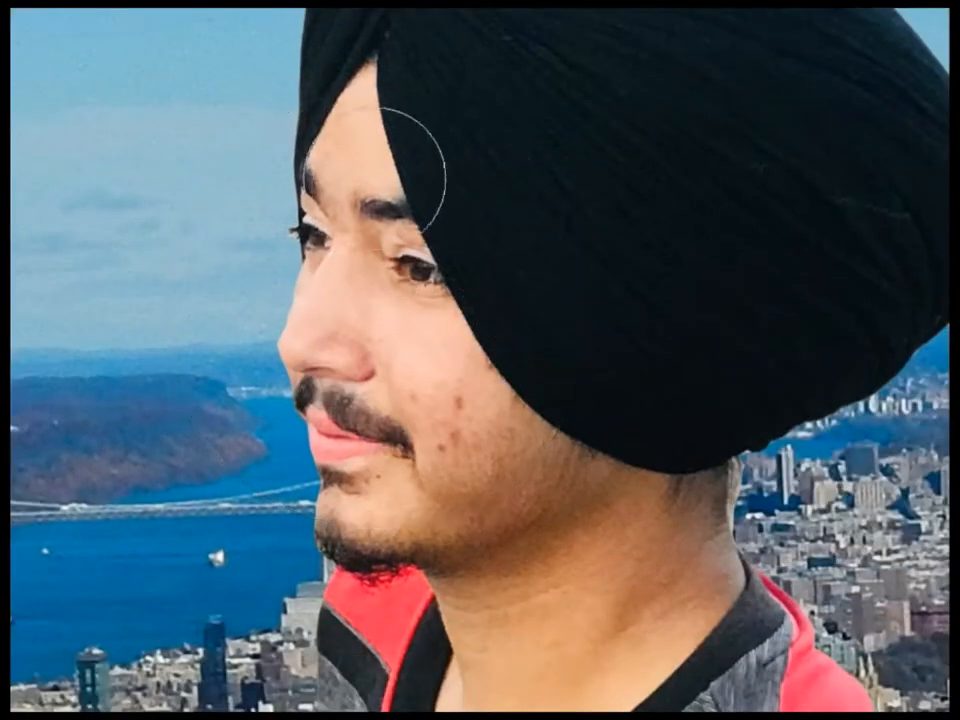
key(ctrl+plus)
drag(303, 64, 453, 464)
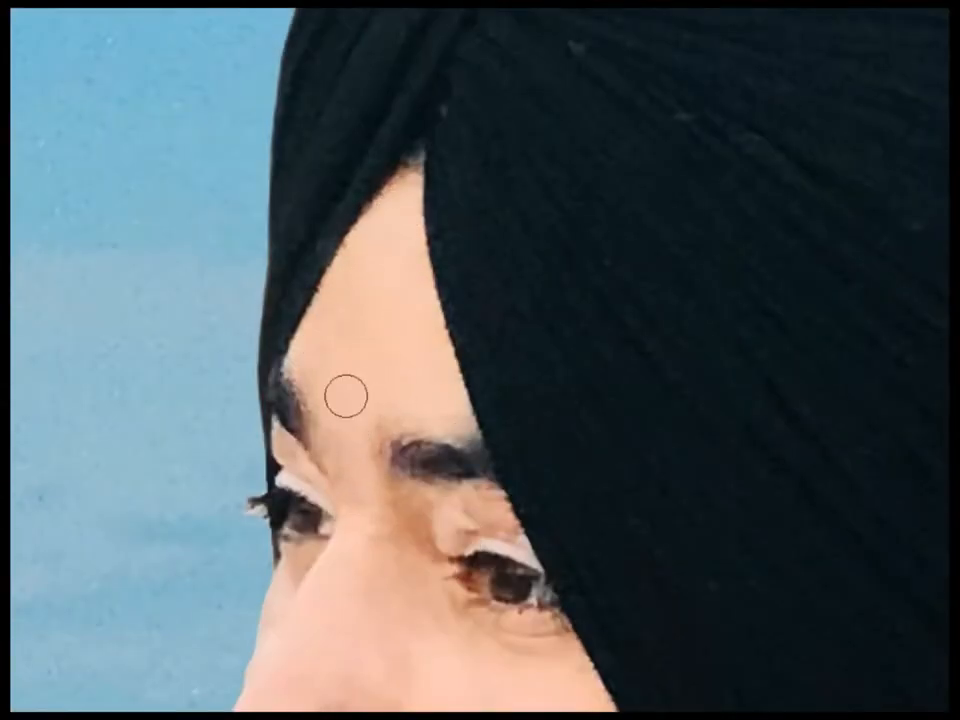
drag(359, 433, 416, 253)
mouse_move(388, 320)
mouse_down()
mouse_move(456, 396)
mouse_move(495, 373)
mouse_move(462, 385)
mouse_up()
drag(405, 480, 416, 330)
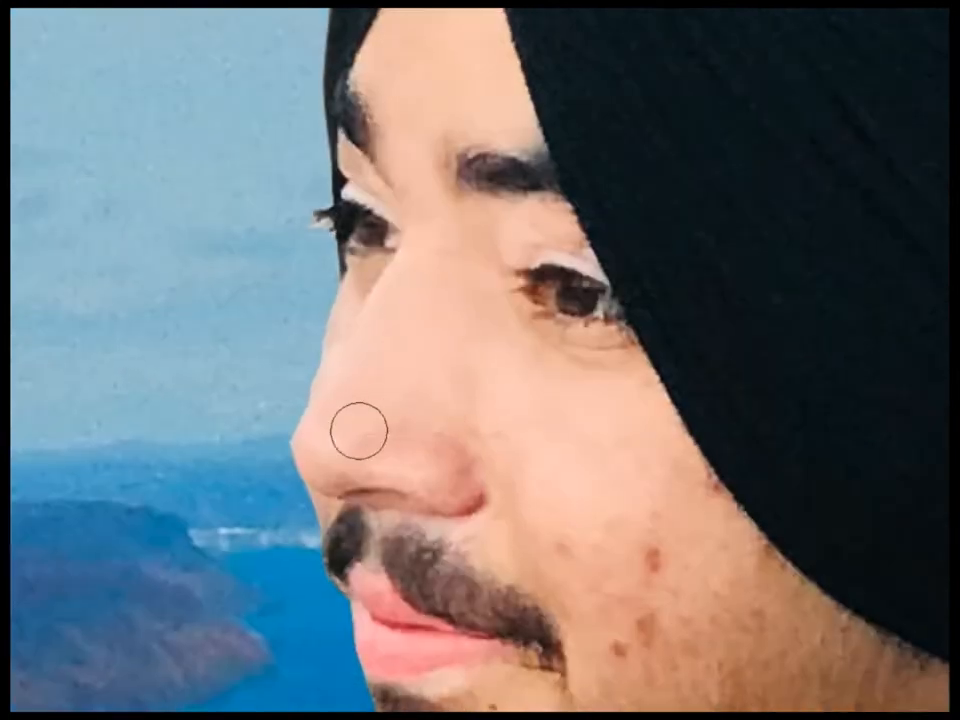
Enlarge the brush and smooth the blemished skin on the cheek and lower face
mouse_move(569, 471)
mouse_down()
mouse_move(659, 570)
mouse_move(748, 566)
mouse_move(711, 516)
mouse_move(636, 574)
mouse_move(488, 378)
mouse_up()
key(bracketright)
key(bracketright)
key(bracketright)
key(bracketright)
mouse_move(507, 434)
mouse_down()
mouse_move(491, 452)
mouse_move(529, 339)
mouse_move(355, 563)
mouse_move(437, 508)
mouse_up()
Smooth the skin on the upper arm, elbow and forearm, covering the light spots at the elbow
key(ctrl+0)
mouse_move(520, 390)
mouse_down()
mouse_move(650, 435)
mouse_move(506, 495)
mouse_move(644, 489)
mouse_move(499, 585)
mouse_move(628, 480)
mouse_up()
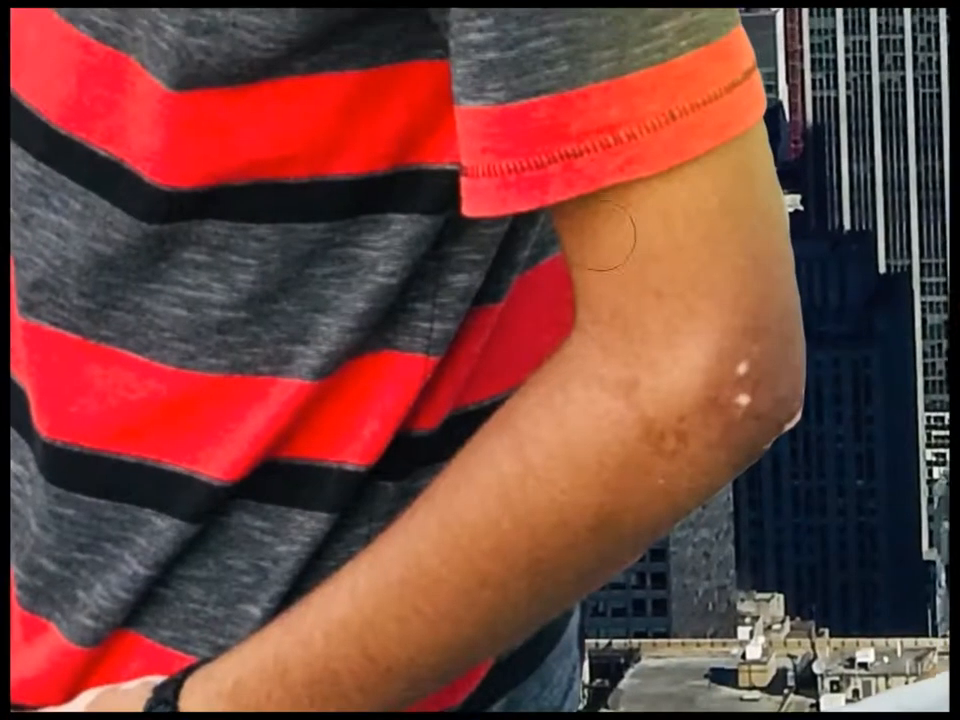
mouse_move(600, 236)
mouse_down()
mouse_move(560, 260)
mouse_move(454, 549)
mouse_move(738, 386)
mouse_move(339, 643)
mouse_up()
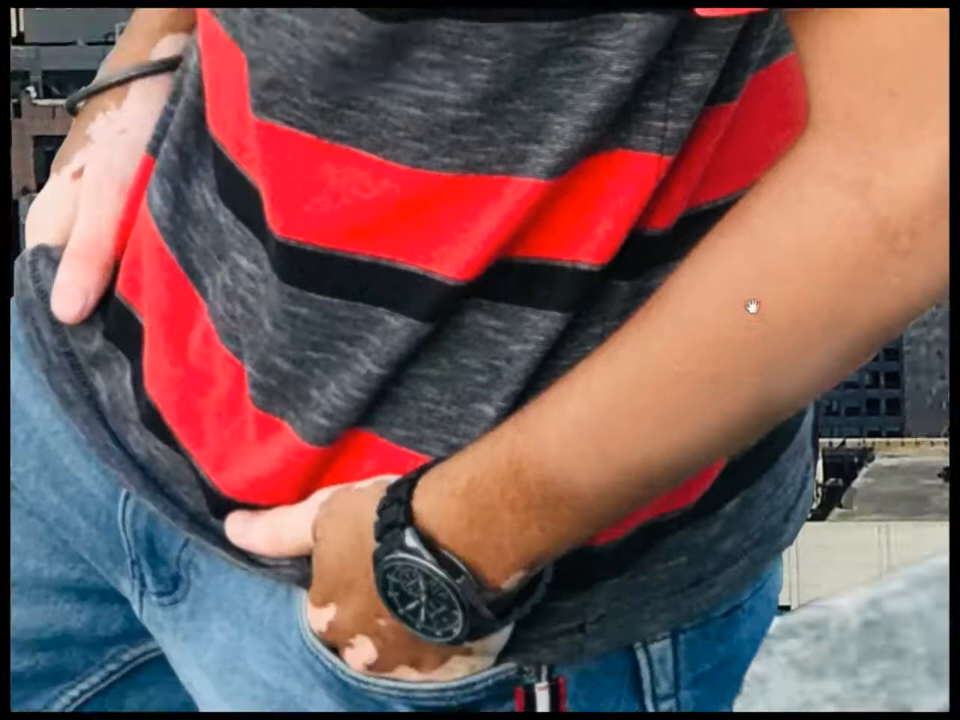
Smooth the wrist and even out the patchy skin on the hand below the watch
mouse_move(750, 306)
mouse_down()
mouse_move(679, 399)
mouse_move(407, 555)
mouse_move(355, 476)
mouse_move(381, 527)
mouse_move(420, 568)
mouse_up()
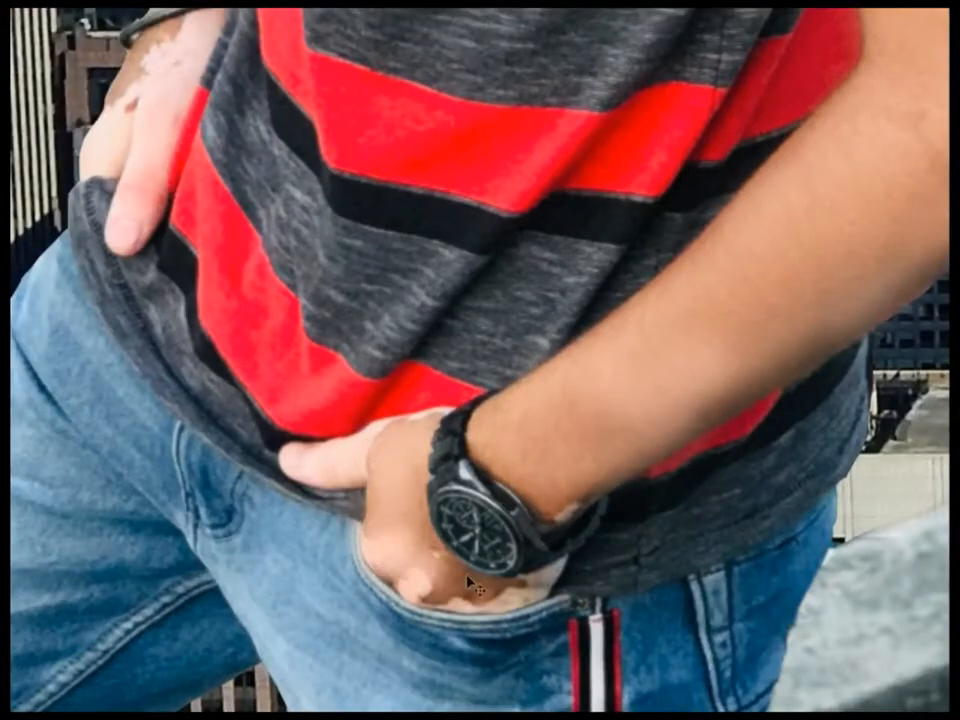
drag(321, 366, 461, 519)
drag(386, 300, 452, 595)
mouse_move(418, 383)
mouse_down()
mouse_move(393, 407)
mouse_move(420, 404)
mouse_move(371, 486)
mouse_up()
Open the man layer in the Camera Raw Filter and set Contrast to -3 and Clarity to +45
key(ctrl+minus)
key(ctrl+minus)
key(ctrl+minus)
key(ctrl+minus)
key(ctrl+minus)
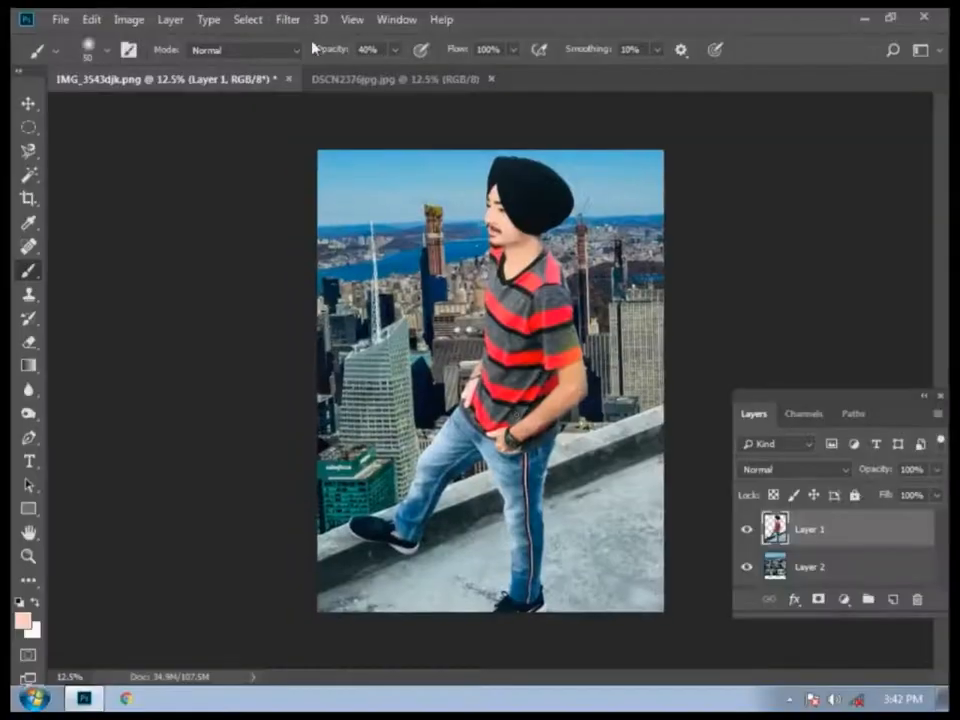
click(287, 19)
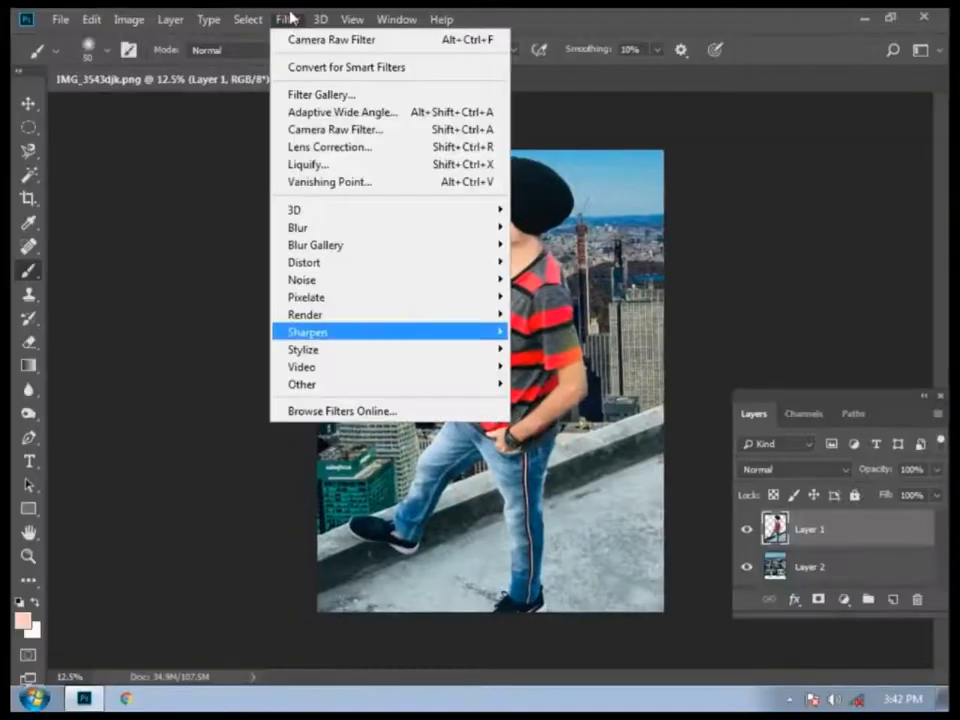
click(340, 129)
drag(807, 478, 858, 528)
scroll(804, 478, down, 2)
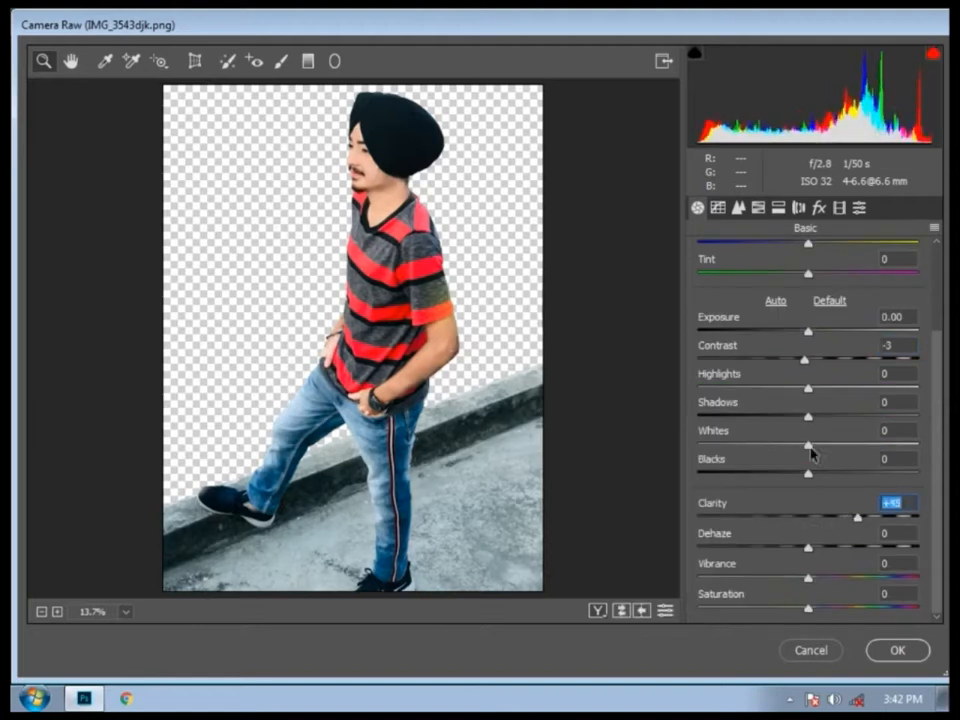
Lower the man layer's whites, highlights and blacks, and raise its vibrance
drag(810, 447, 764, 446)
drag(808, 388, 771, 400)
drag(808, 474, 789, 481)
drag(808, 578, 834, 574)
click(808, 608)
Adjust the man layer's color luminance, darkening reds, yellows and blues and lightening oranges, greens, aquas, purples and magentas, and apply the filter
click(757, 207)
drag(813, 322, 828, 413)
drag(813, 474, 824, 445)
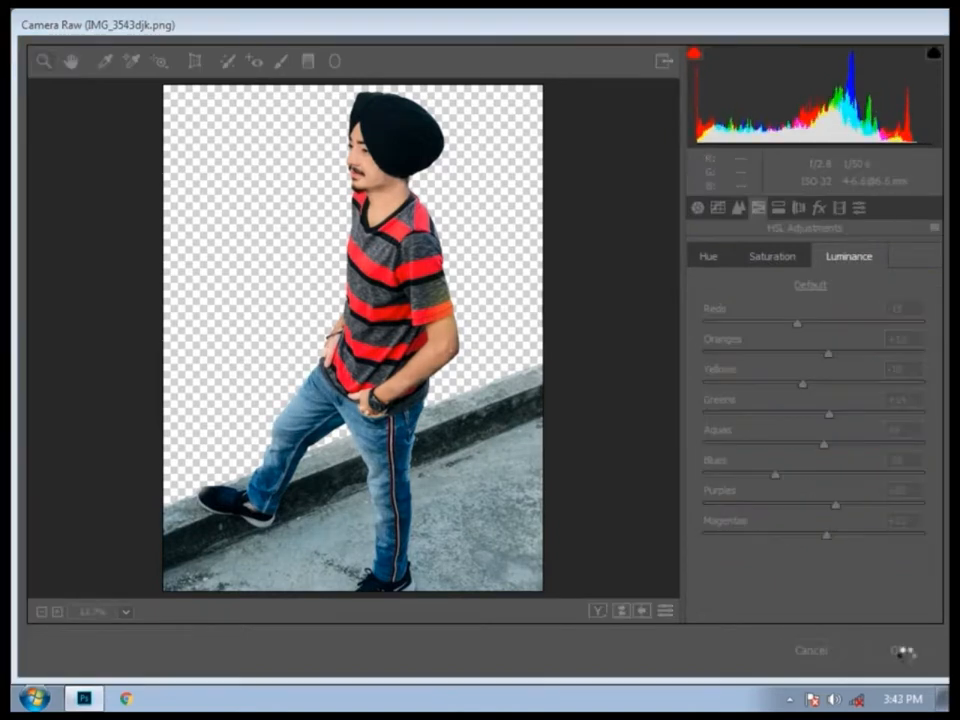
click(900, 651)
Open the skyline layer in the Camera Raw Filter, set Reds luminance to -51, raise Yellows and lower Aquas and Blues
click(810, 566)
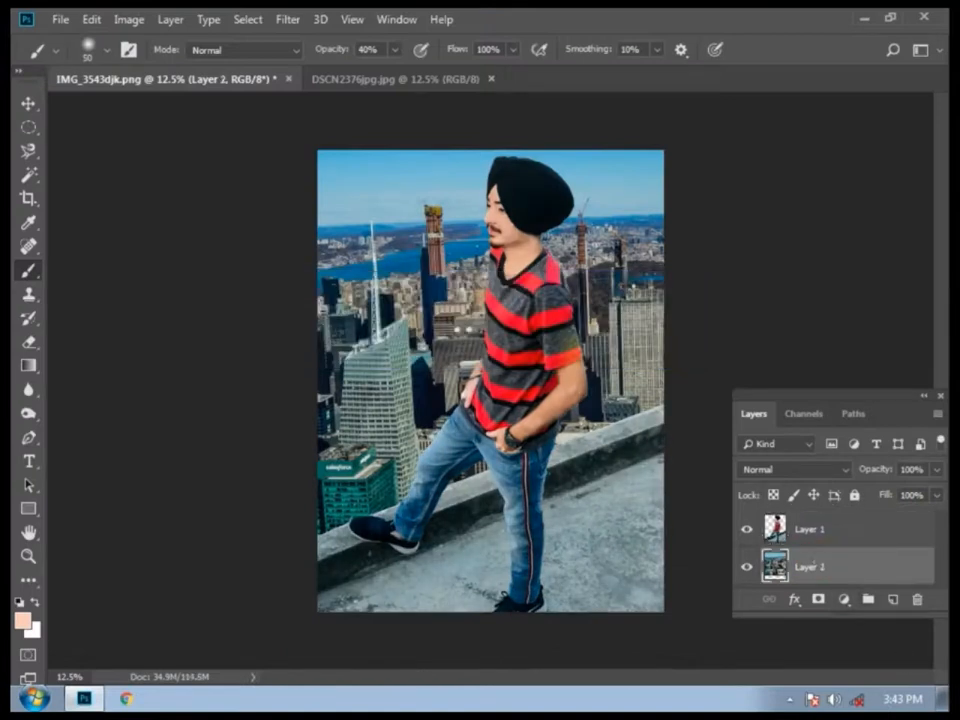
click(288, 19)
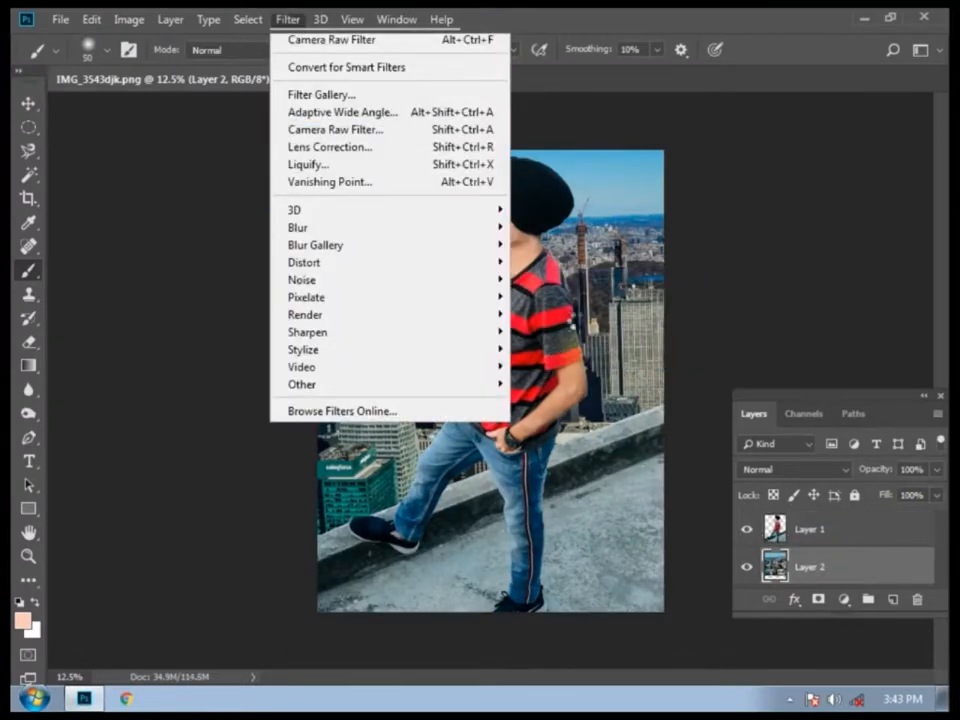
click(335, 129)
click(757, 208)
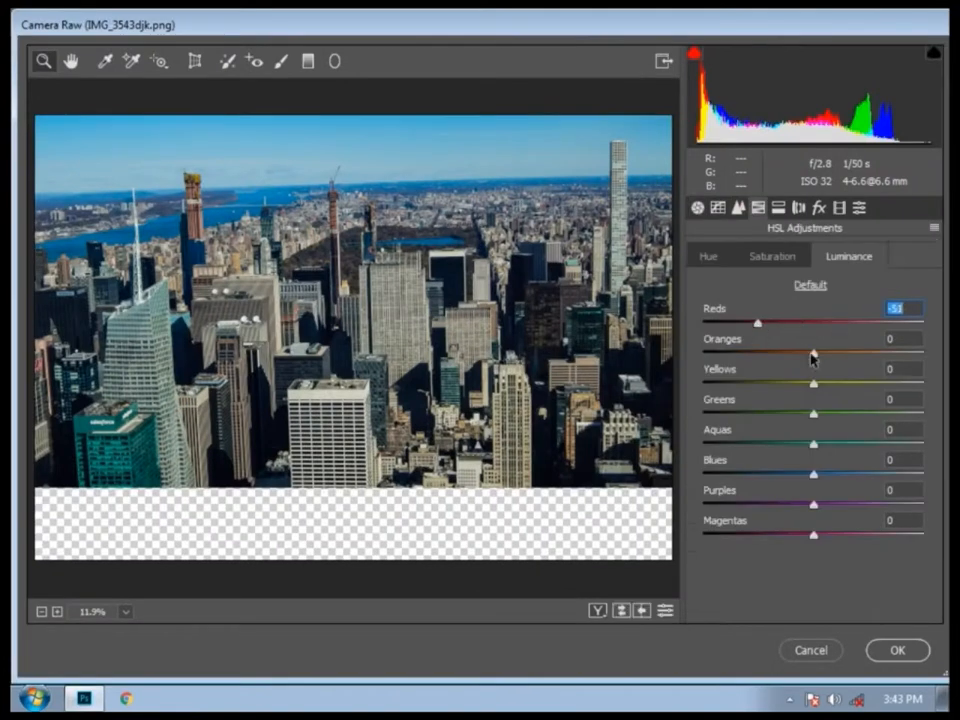
drag(814, 383, 847, 383)
drag(813, 443, 771, 443)
mouse_move(813, 474)
mouse_down()
mouse_move(789, 478)
mouse_move(831, 476)
mouse_move(795, 482)
mouse_up()
Apply the travel preset to the skyline, set Clarity to +34 and Dehaze to +12, and apply the filter
click(858, 207)
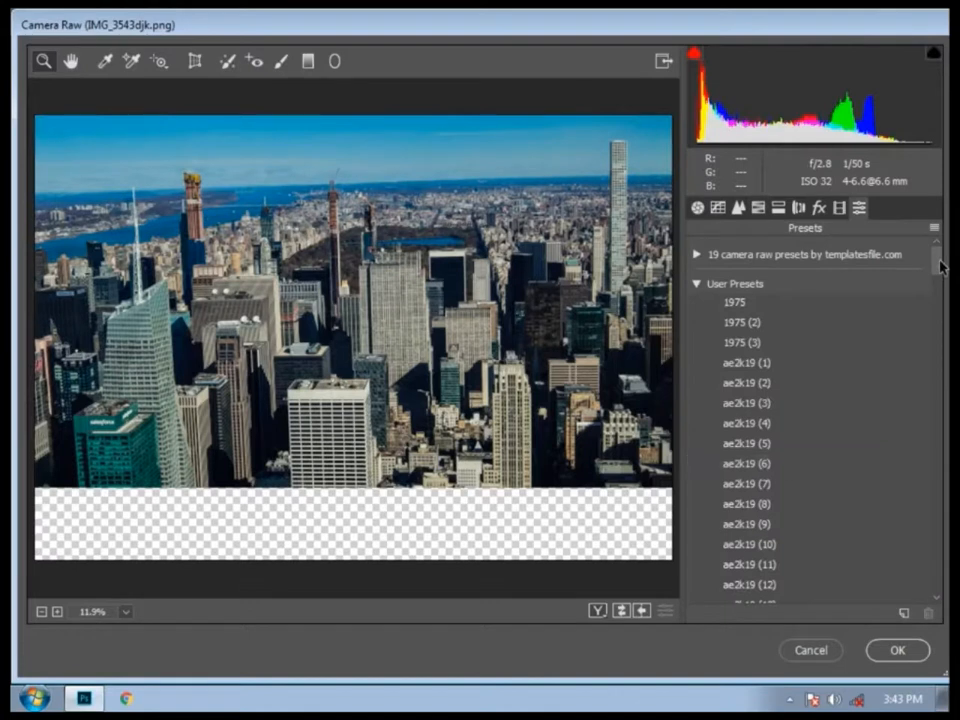
scroll(810, 420, down, 10)
click(913, 462)
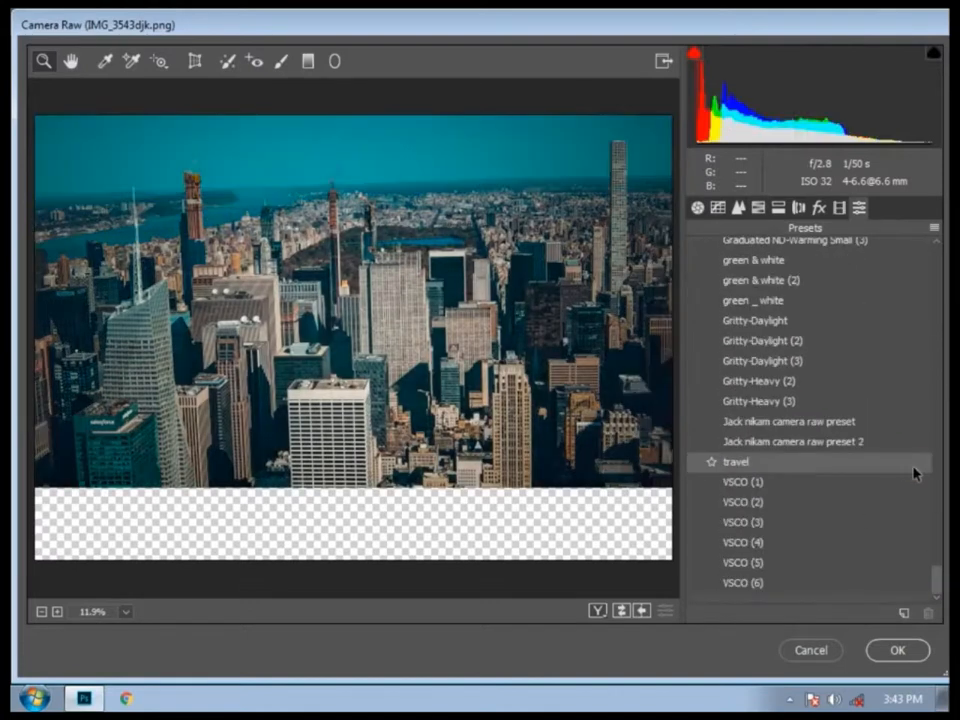
click(698, 210)
click(844, 516)
click(821, 548)
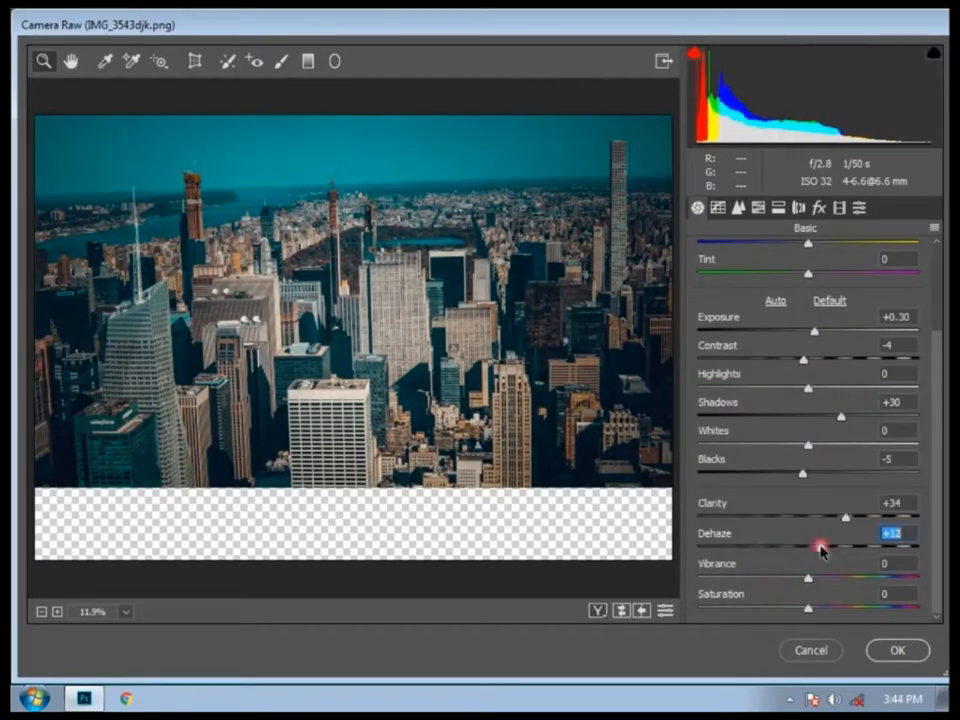
click(900, 649)
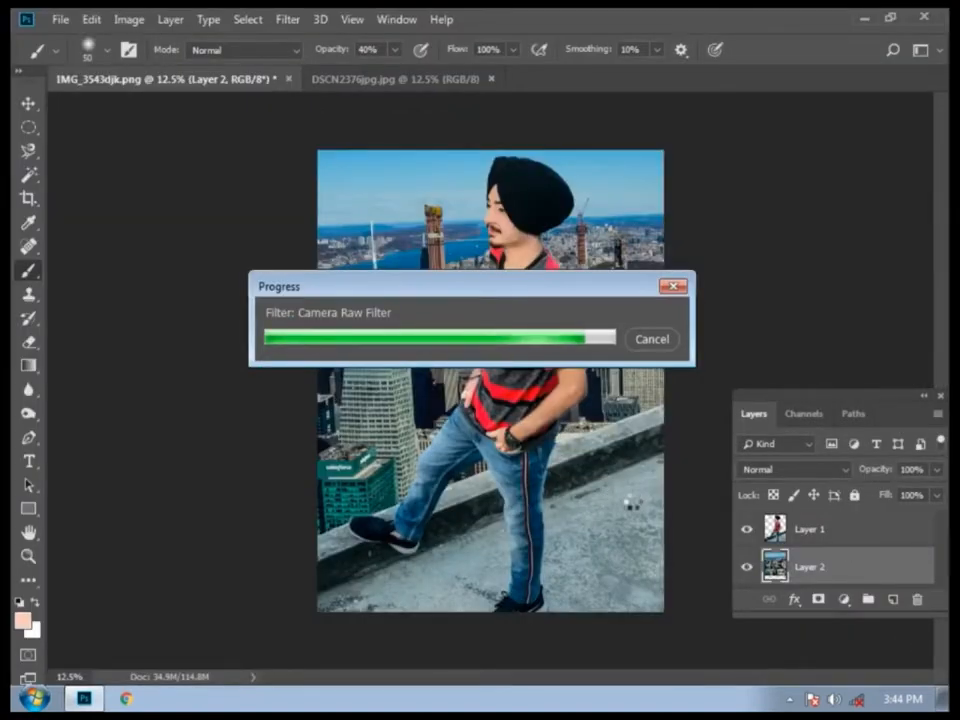
Run the Camera Raw Filter on the man layer with Exposure +0.05, reduced highlights and slightly raised whites
key(ctrl+plus)
key(ctrl+minus)
key(ctrl+minus)
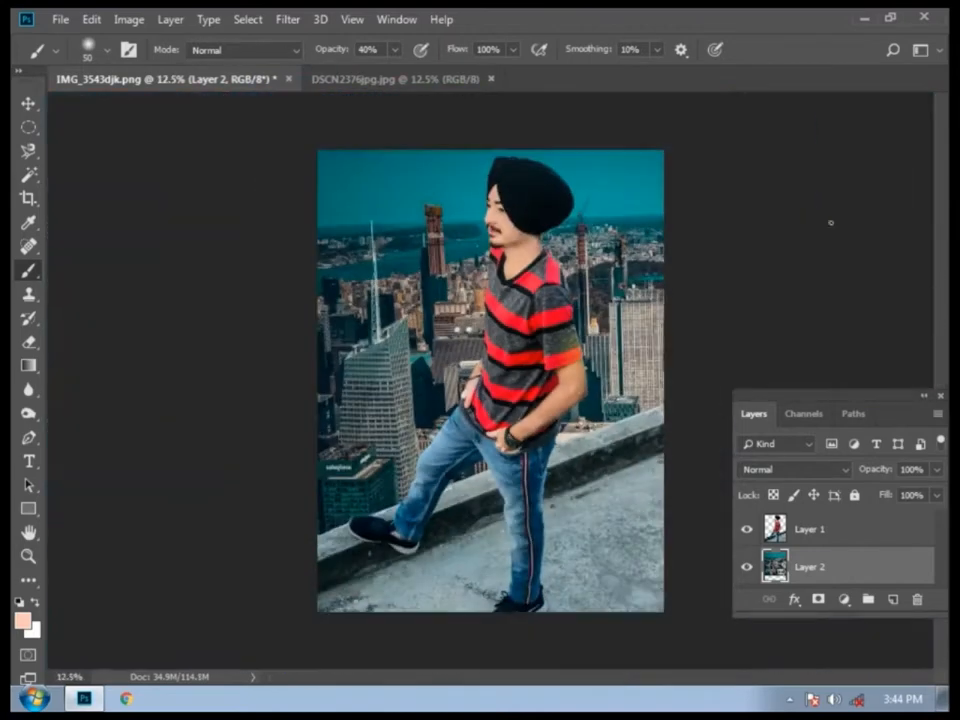
click(809, 528)
click(288, 19)
click(335, 129)
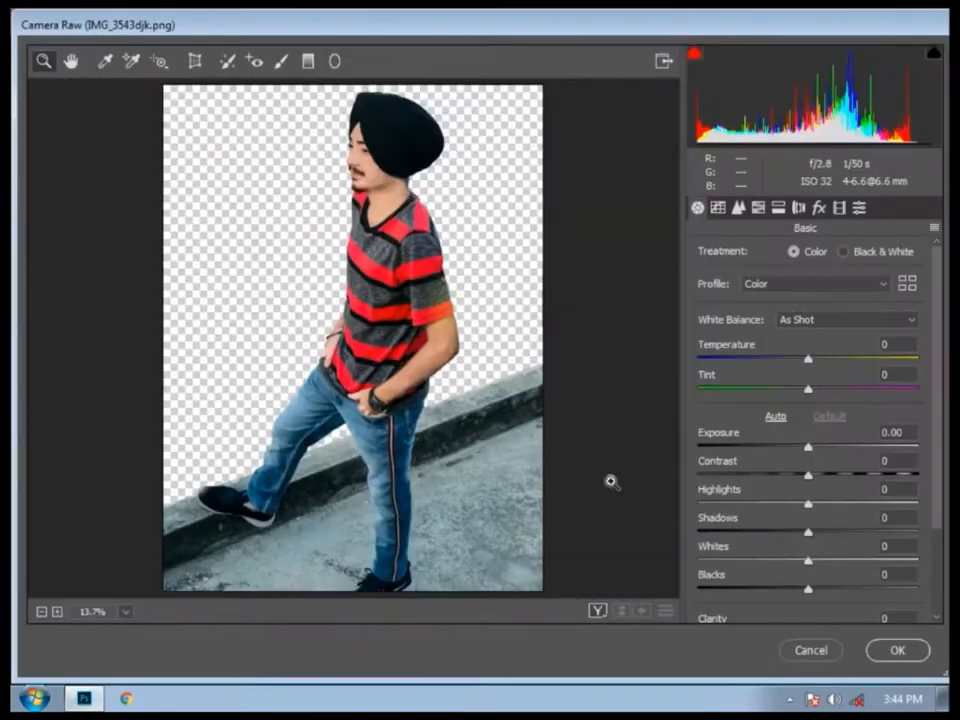
drag(808, 448, 810, 447)
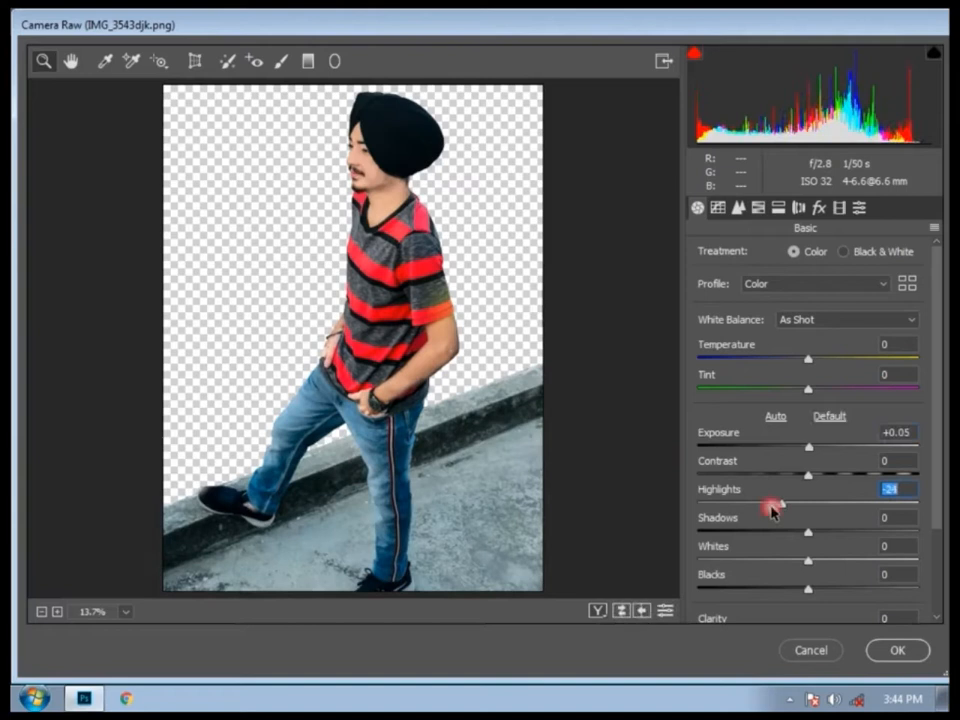
drag(808, 560, 821, 561)
key(Return)
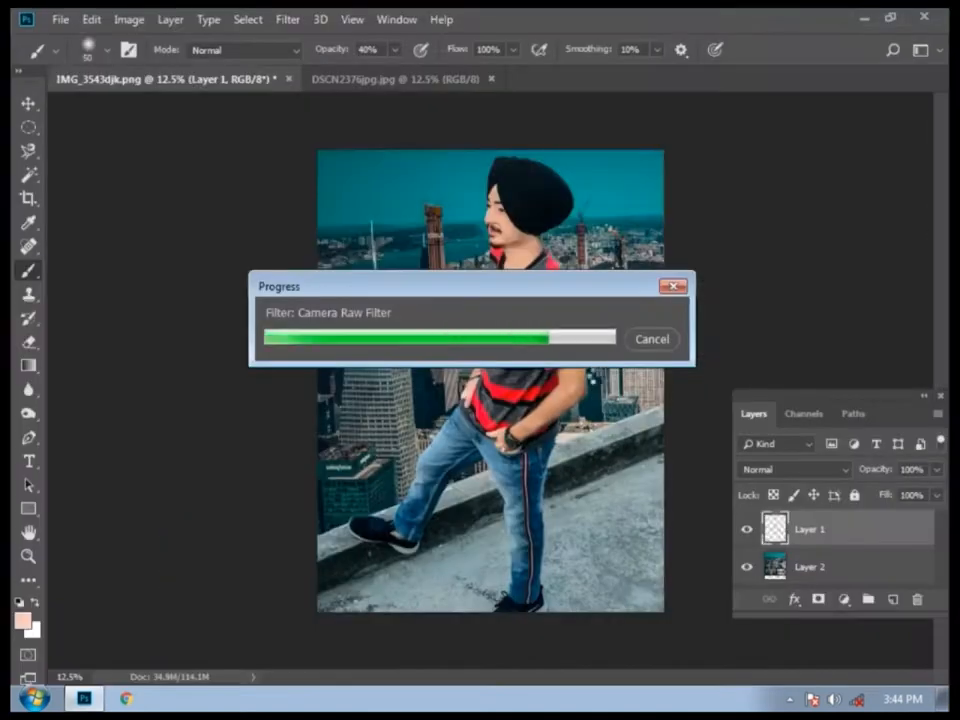
Merge the man and skyline layers into a single layer
key(ctrl+shift+e)
click(825, 534)
key(f)
key(ctrl+plus)
key(ctrl+plus)
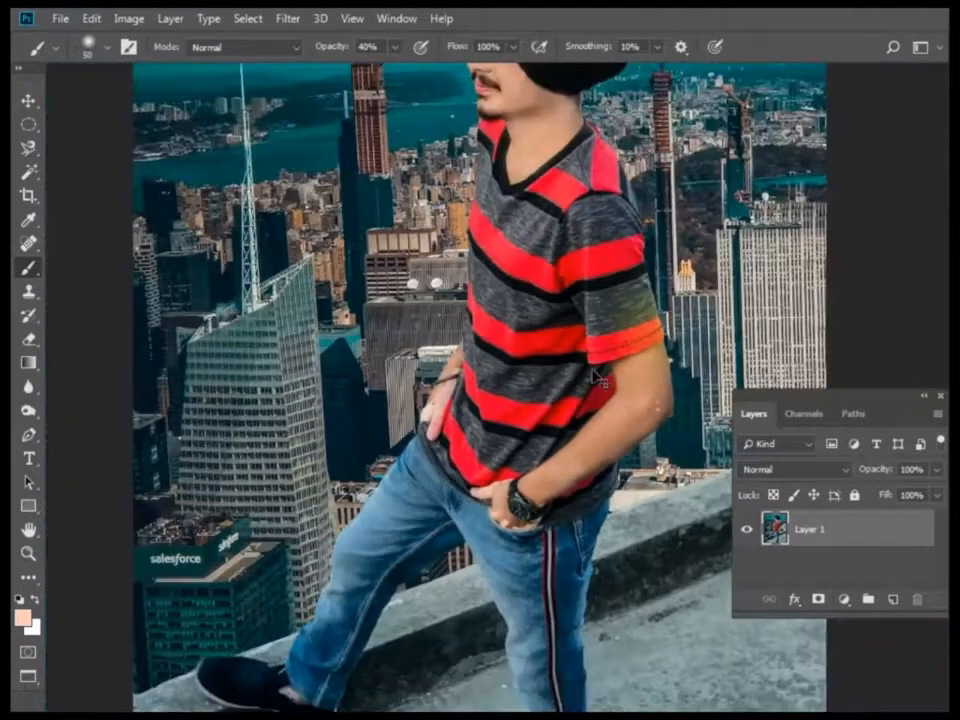
key(ctrl+0)
Open the merged image in the Camera Raw Filter and set Exposure -0.05, Contrast +10, Shadows -25, Whites -6 and Clarity +17
click(288, 18)
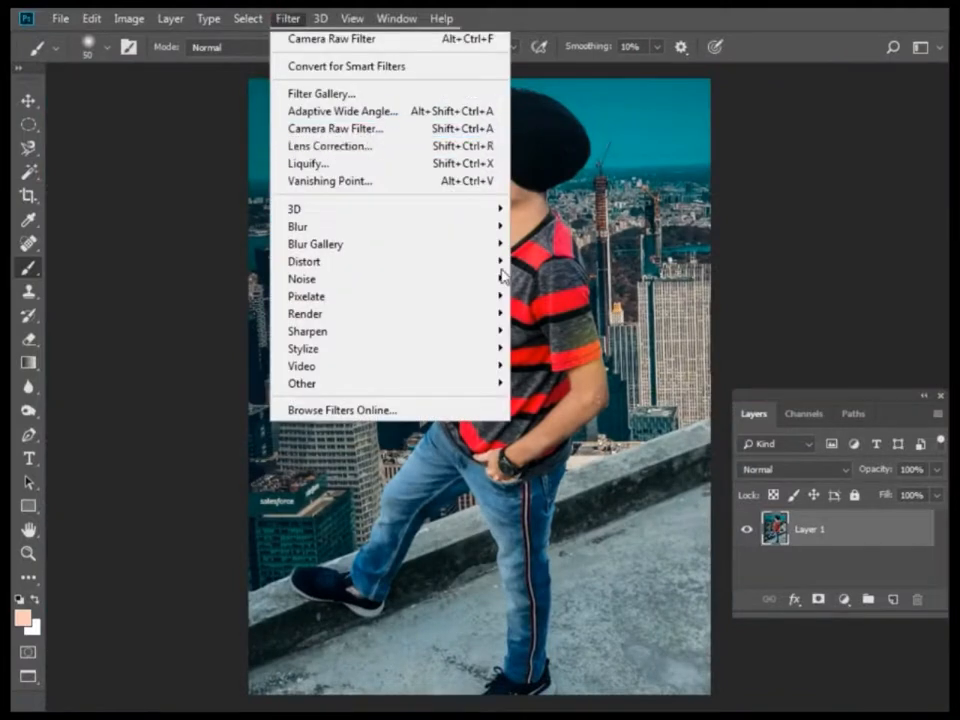
click(335, 128)
drag(808, 446, 825, 482)
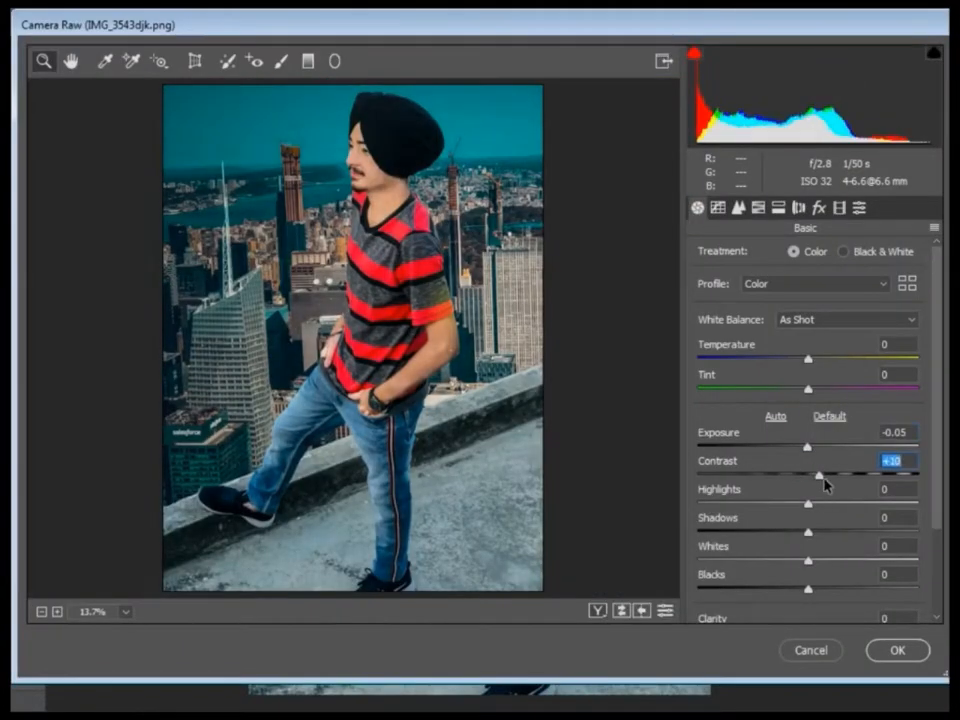
drag(848, 537, 780, 561)
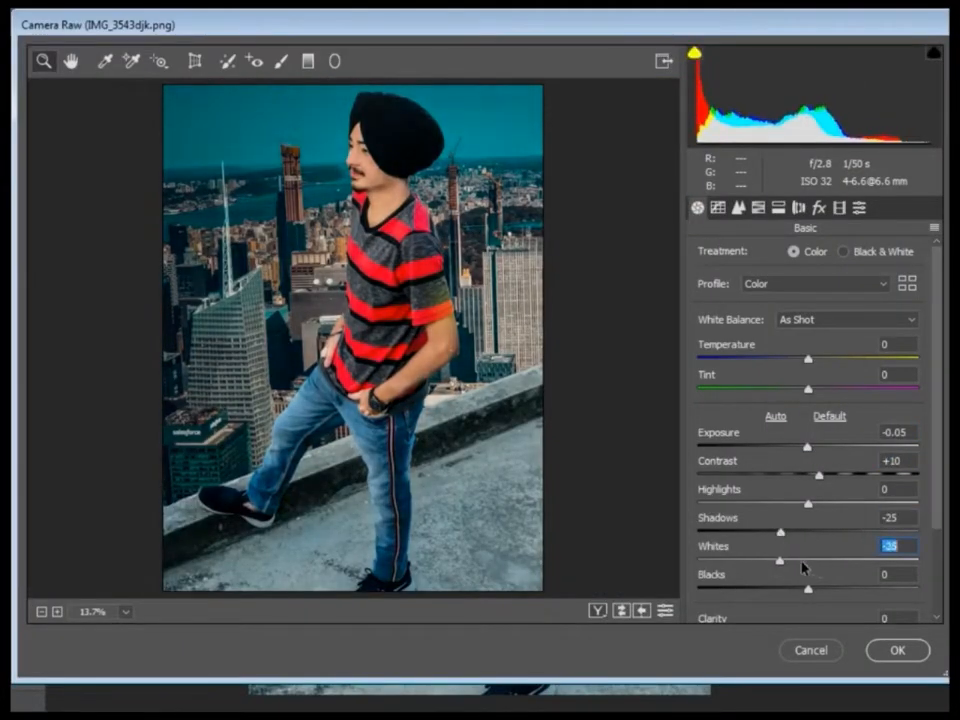
scroll(803, 566, down, 3)
drag(808, 517, 827, 520)
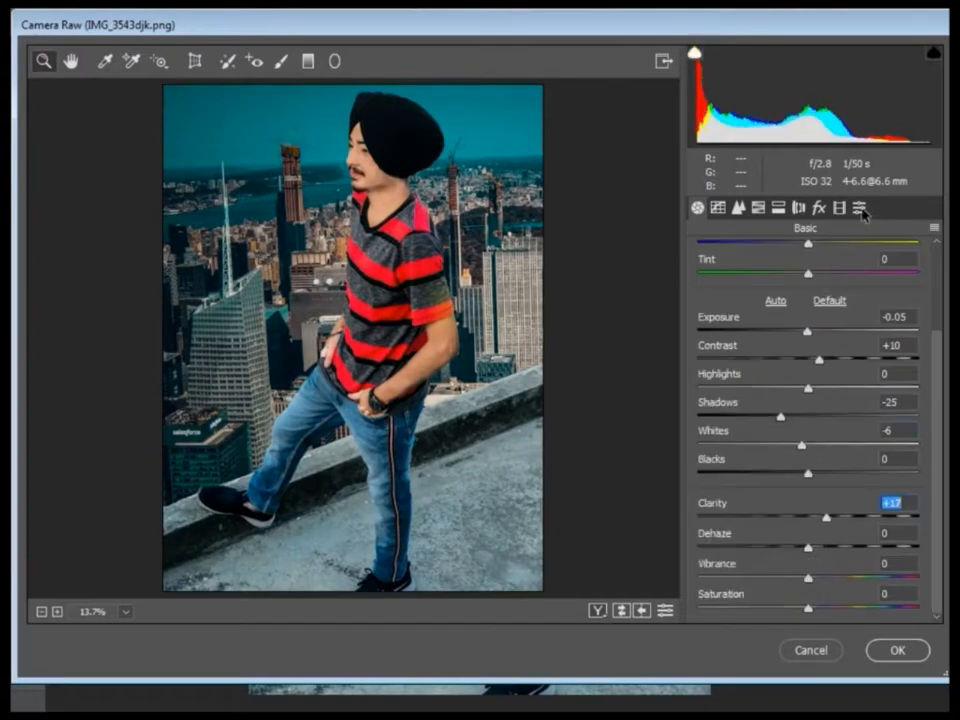
Preview the Camera Raw presets on the merged image, including ae2k19 (19)
click(859, 208)
click(778, 333)
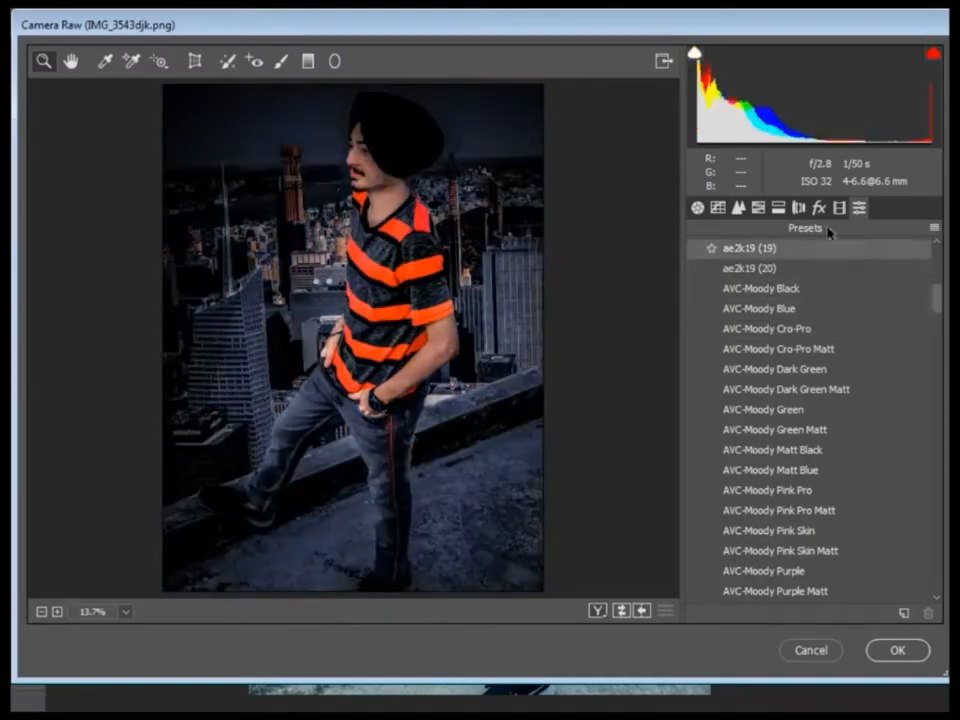
click(697, 207)
Set Shadows to -43, Whites to -48, Blacks to -32, Clarity to +40, Dehaze to +11 and Saturation to +7, and adjust Vibrance
drag(762, 424, 746, 433)
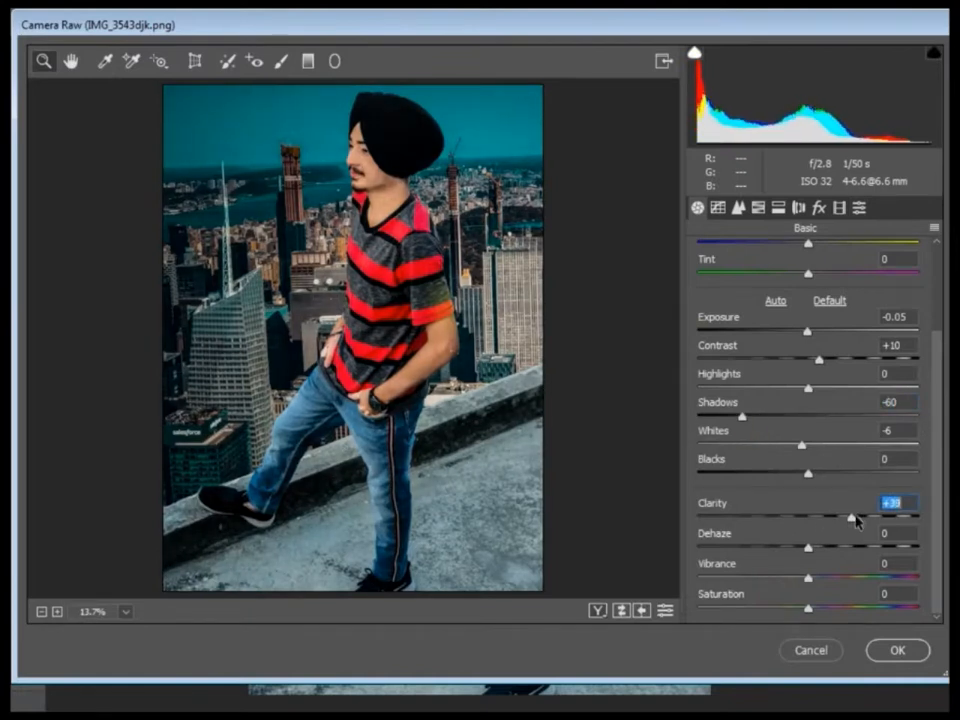
drag(808, 472, 846, 472)
drag(801, 444, 776, 459)
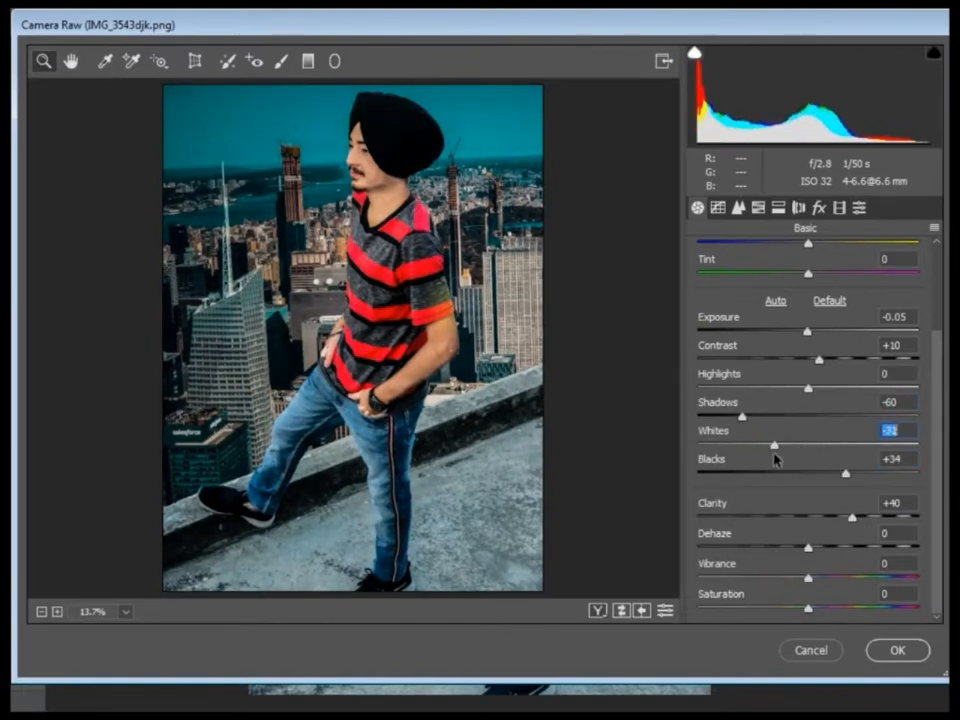
drag(846, 472, 793, 472)
drag(808, 577, 845, 585)
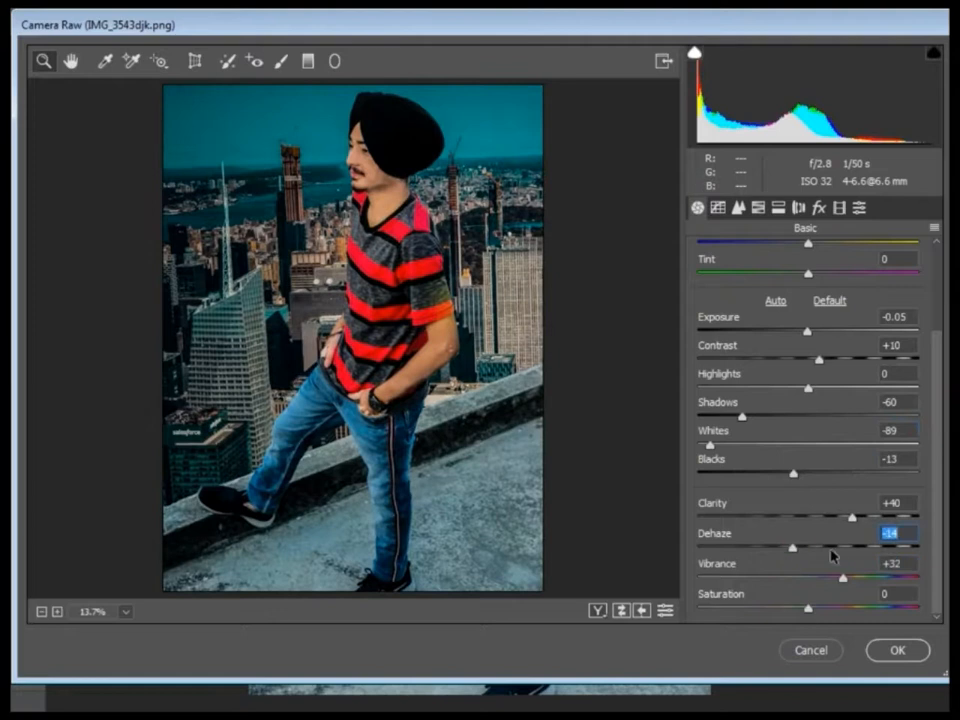
click(756, 444)
drag(793, 472, 776, 481)
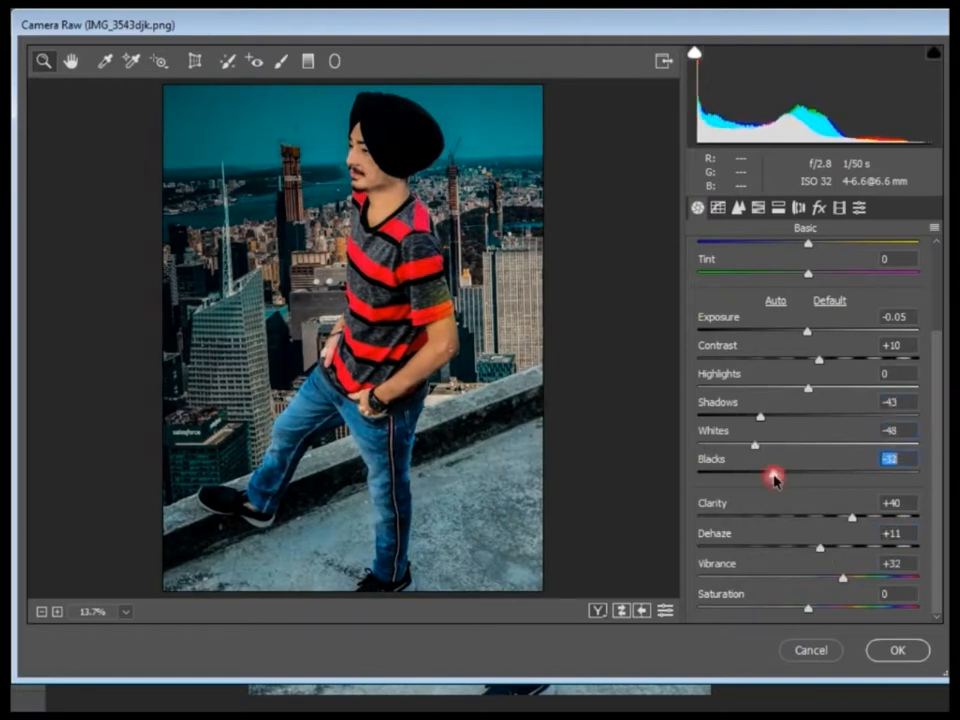
drag(829, 607, 802, 608)
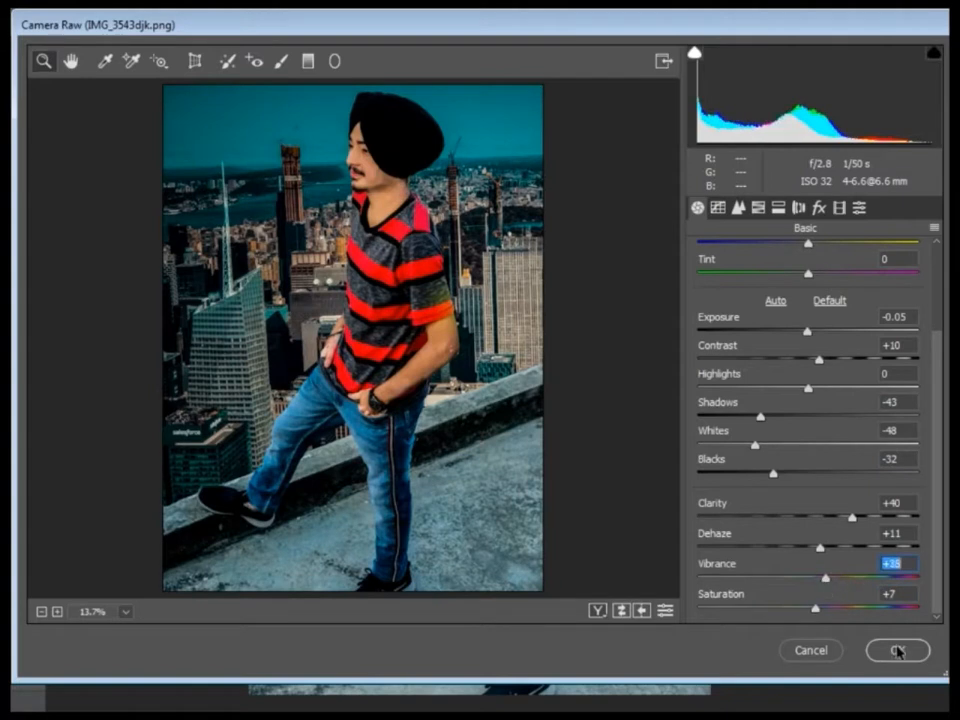
Add a post-crop vignette with Amount -16, Midpoint 59, Roundness +16, Feather 45 and Highlights 29
click(818, 207)
click(797, 446)
click(856, 478)
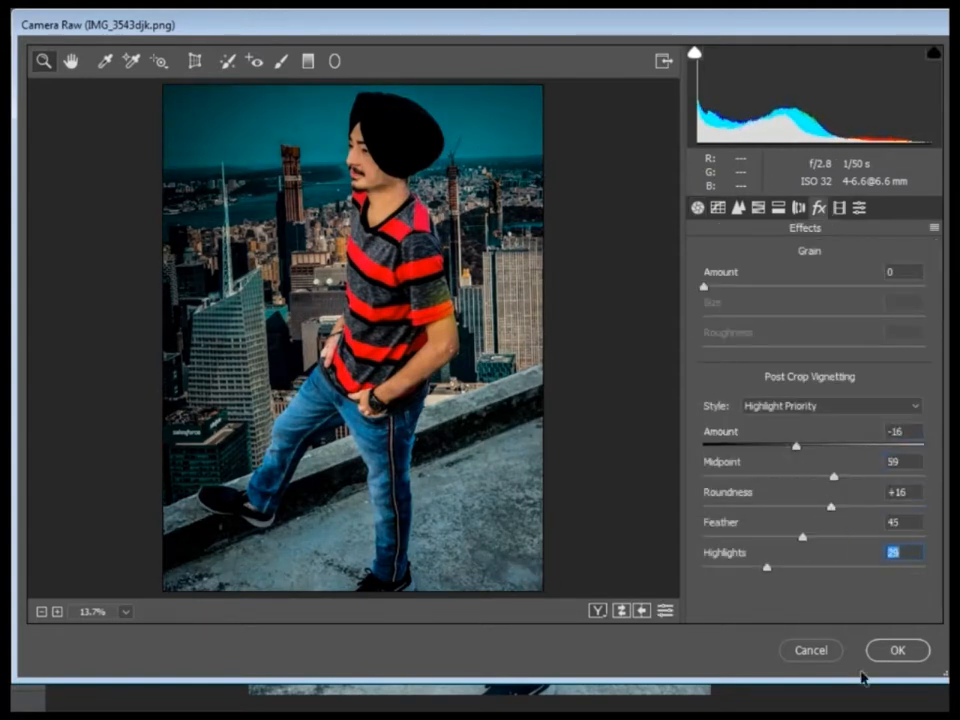
Fine-tune the tone curve regions of the merged image and apply the Camera Raw adjustments
click(718, 208)
drag(808, 554, 804, 582)
scroll(805, 560, down, 1)
drag(808, 608, 828, 610)
click(879, 657)
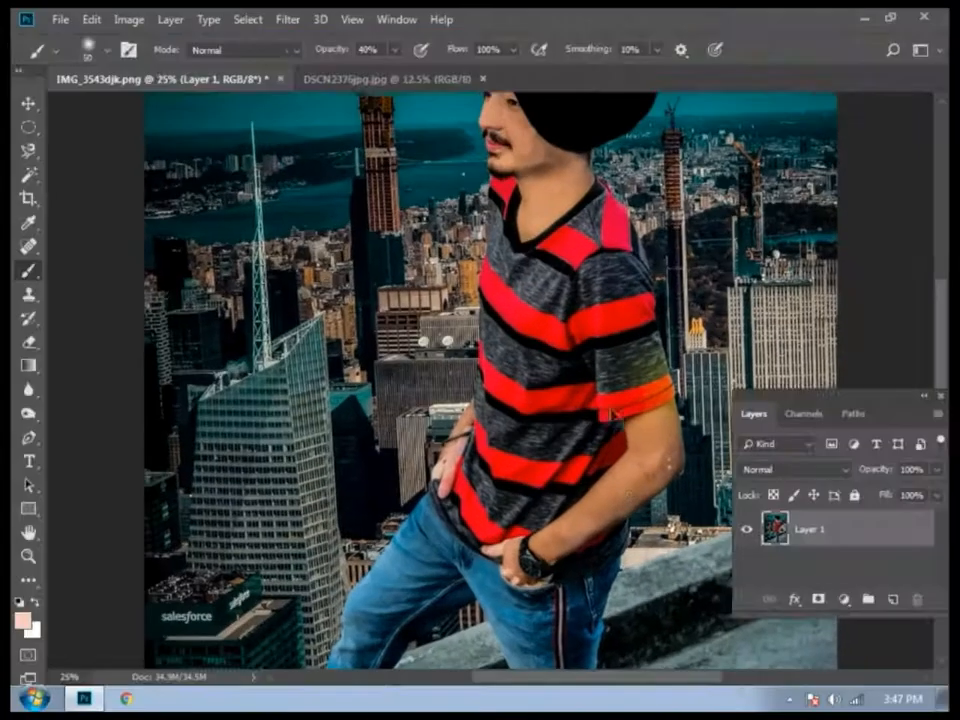
Lighten the midtones of the man's face, neck and shirt with the Dodge tool at 20% exposure
click(29, 411)
click(80, 409)
key(ctrl+plus)
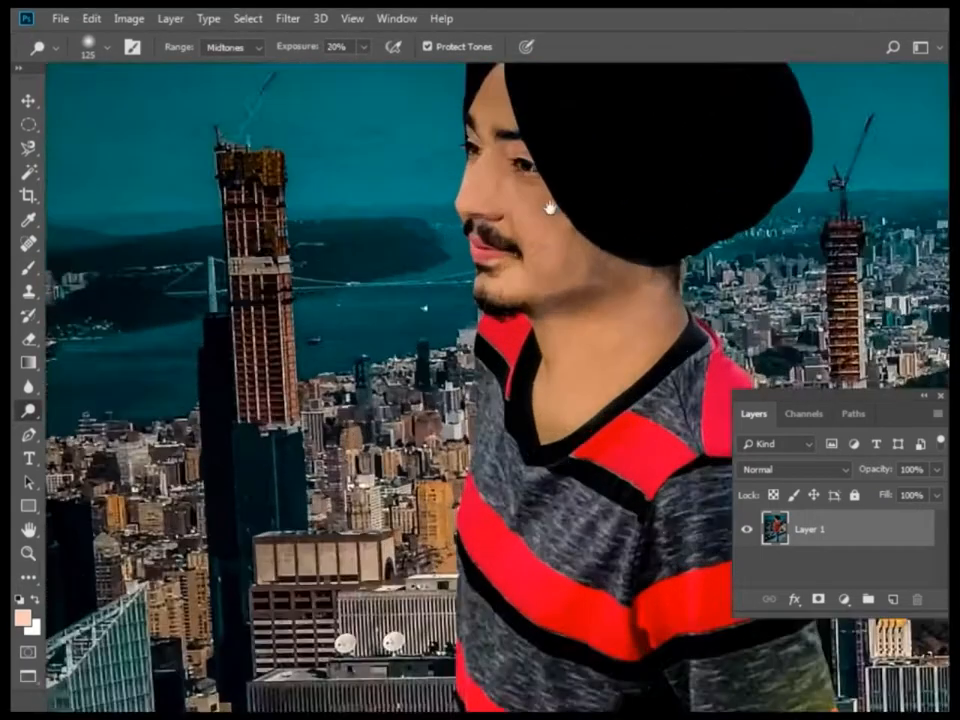
drag(549, 208, 480, 272)
mouse_move(422, 178)
mouse_down()
mouse_move(470, 268)
mouse_move(488, 458)
mouse_move(513, 373)
mouse_up()
mouse_move(498, 493)
mouse_down()
mouse_move(538, 364)
mouse_move(455, 176)
mouse_up()
mouse_move(403, 364)
mouse_down()
mouse_move(546, 276)
mouse_move(536, 188)
mouse_move(294, 443)
mouse_move(228, 468)
mouse_up()
mouse_move(130, 240)
mouse_down()
mouse_move(250, 270)
mouse_move(214, 340)
mouse_up()
scroll(480, 395, down, 6)
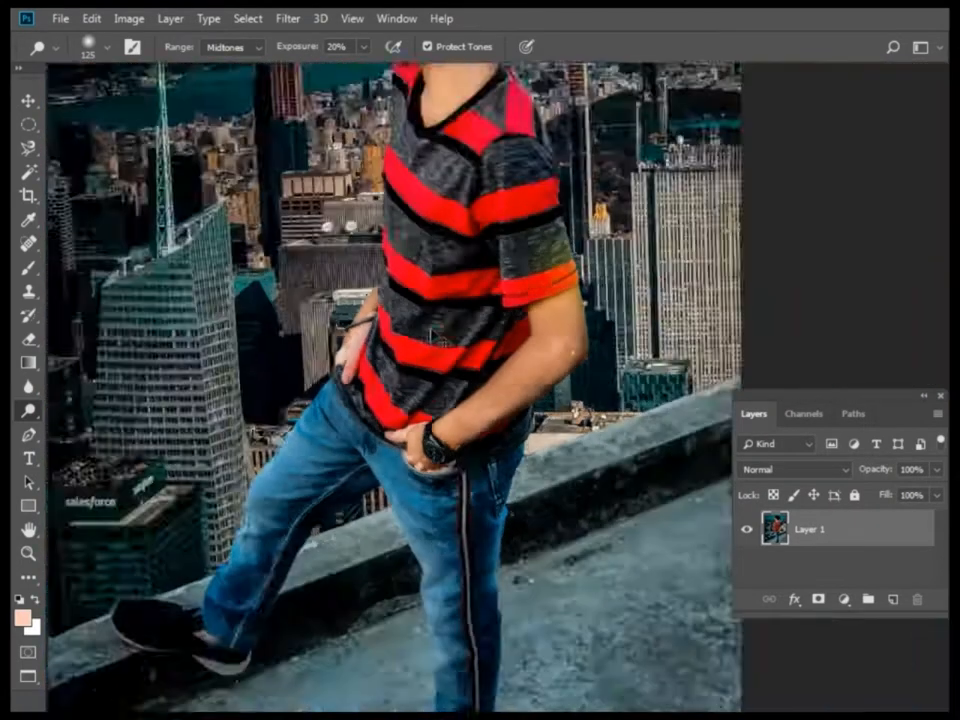
Darken the rooftop floor near the raised shoe with the Burn tool on midtones at 100% exposure
scroll(483, 398, up, 3)
drag(75, 545, 77, 506)
right_click(28, 410)
click(90, 428)
drag(378, 562, 396, 470)
click(349, 555)
Reduce the burn brush to 300 and darken the ledge's shadowed side and the jeans
key([)
key([)
key([)
key([)
key([)
key([)
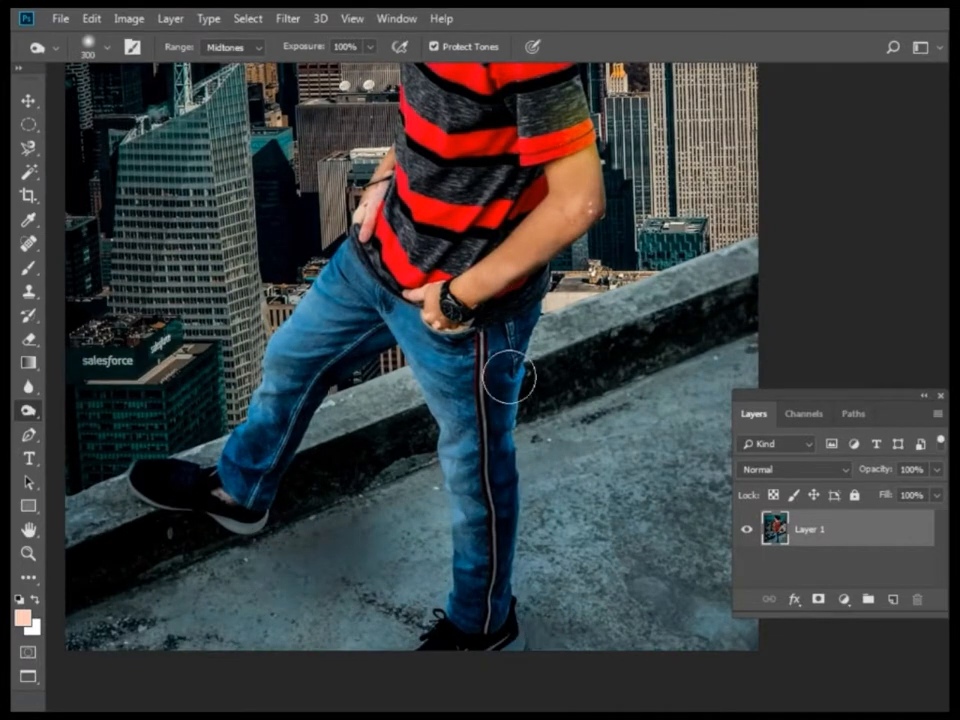
scroll(500, 180, up, 3)
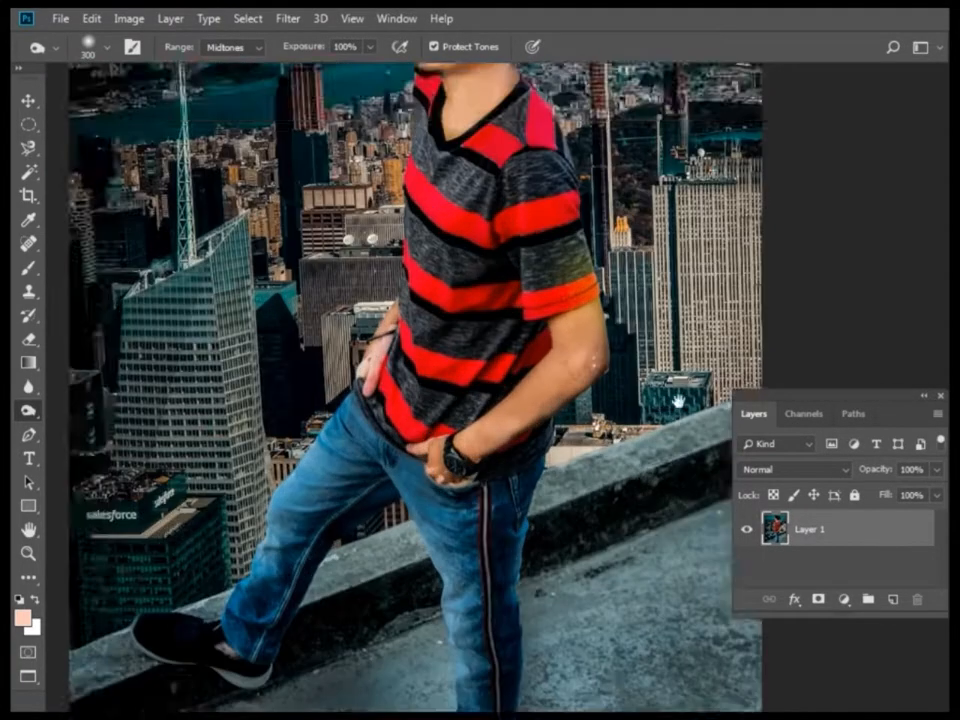
drag(677, 399, 616, 338)
drag(346, 537, 523, 399)
click(233, 537)
Set the burn brush to 175 and darken the areas around the man's standing leg and the rooftop floor
key(bracketright)
key(bracketright)
drag(613, 551, 369, 373)
mouse_move(476, 446)
mouse_down()
mouse_move(553, 461)
mouse_move(579, 343)
mouse_move(720, 508)
mouse_up()
key(ctrl+0)
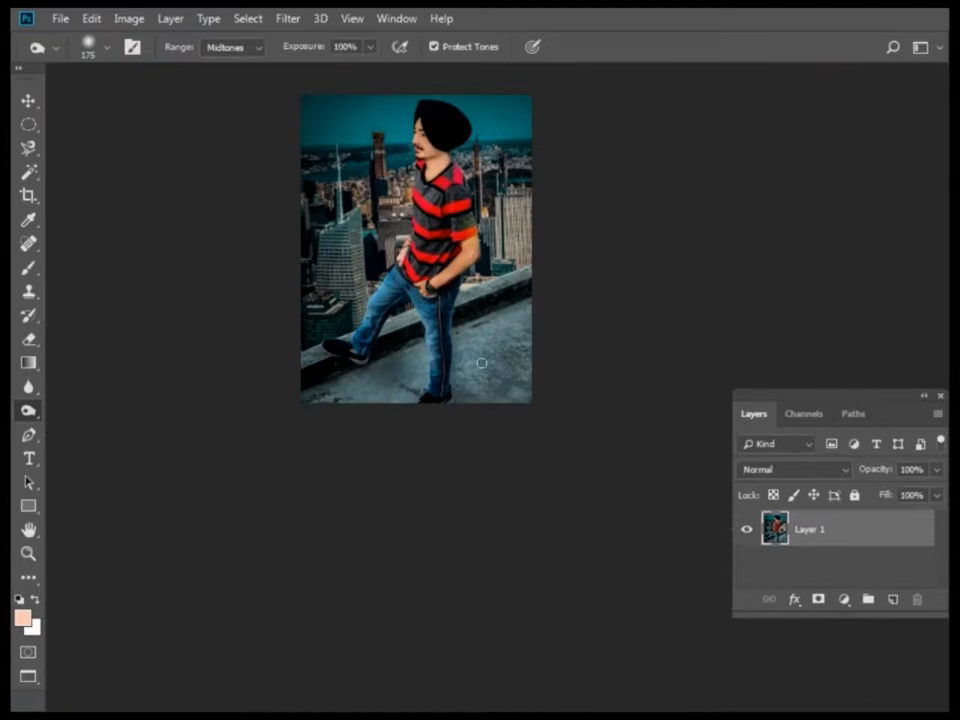
Enlarge the burn brush to 1400 and lower its exposure to 30%
key(ctrl+plus)
key(ctrl+minus)
key(ctrl+plus)
drag(508, 146, 523, 394)
key(ctrl+plus)
key(bracketright)
key(bracketright)
key(bracketright)
key(bracketright)
key(bracketright)
key(bracketright)
key(bracketright)
key(bracketright)
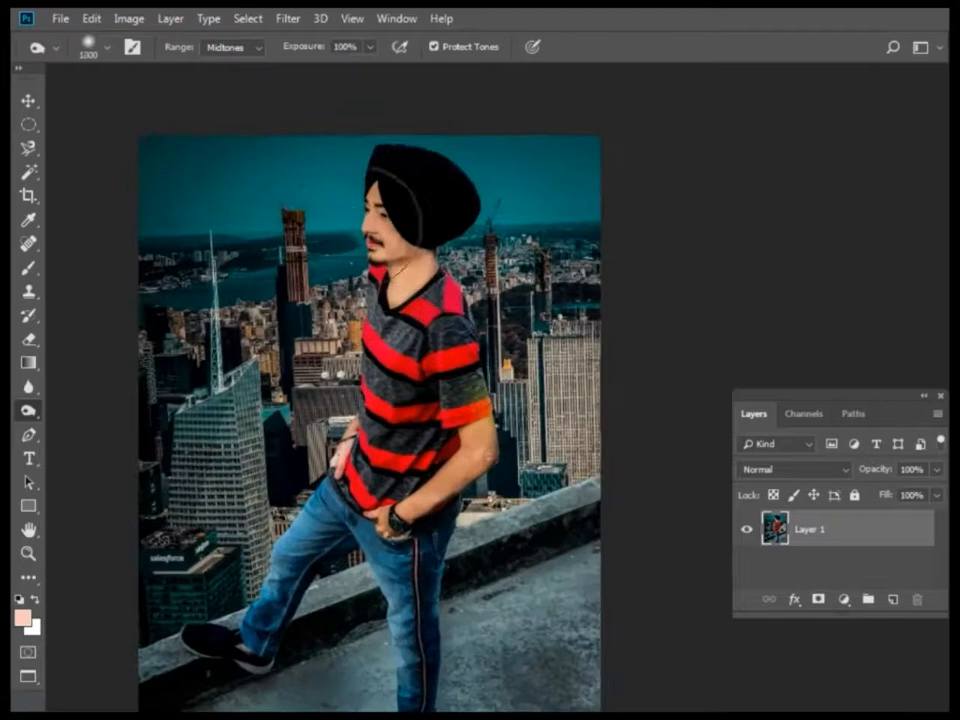
key(3)
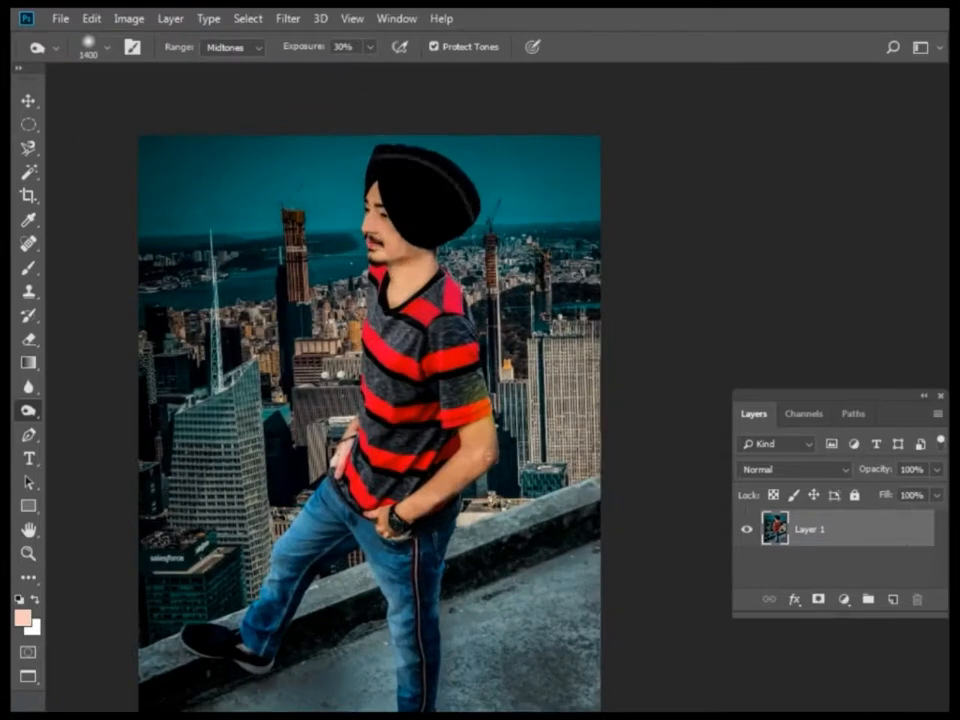
Switch to full-screen display and examine the finished composite
key(ctrl+minus)
key(f)
key(f)
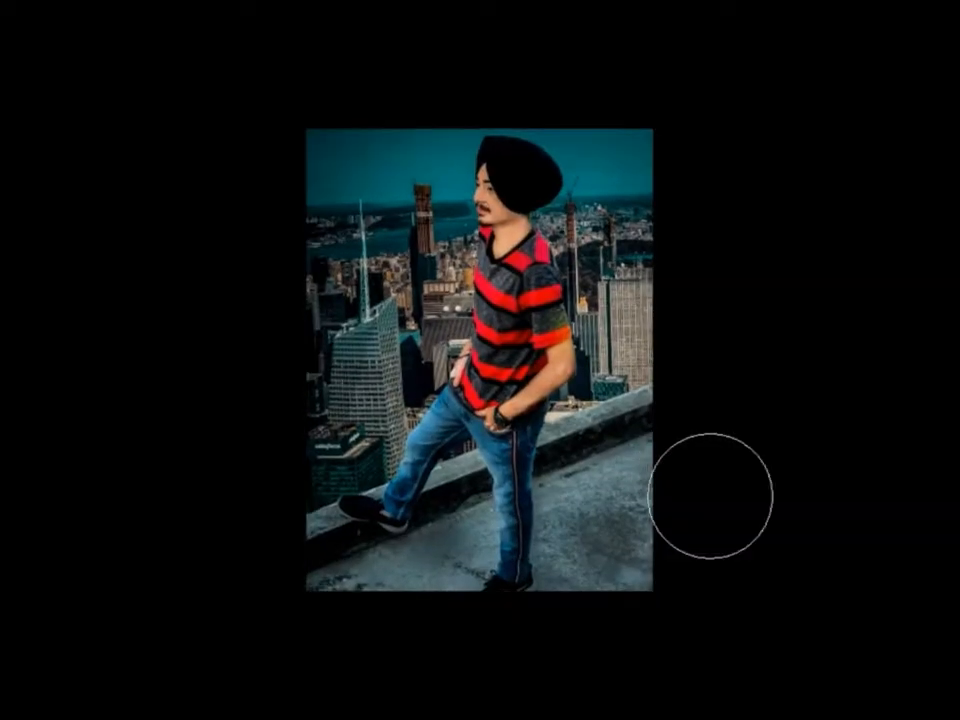
key(ctrl+plus)
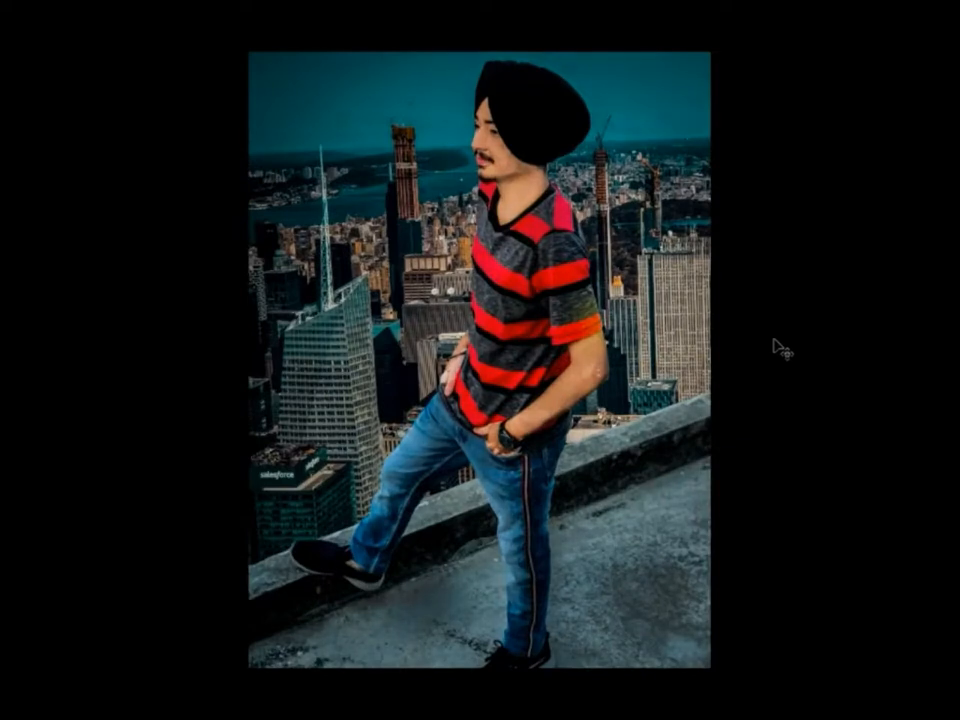